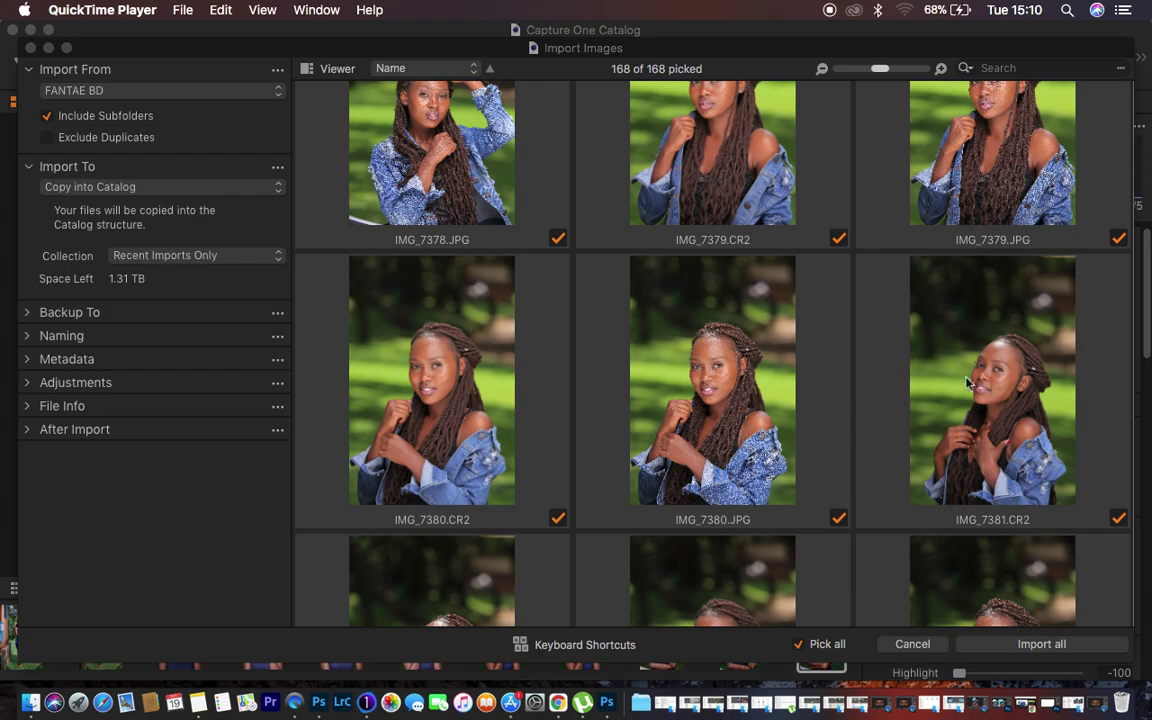
- Unpick all images, import only IMG_7380.CR2 into the catalog and open it in the viewer
{"action": "left_click", "coordinate": [1147, 342]}
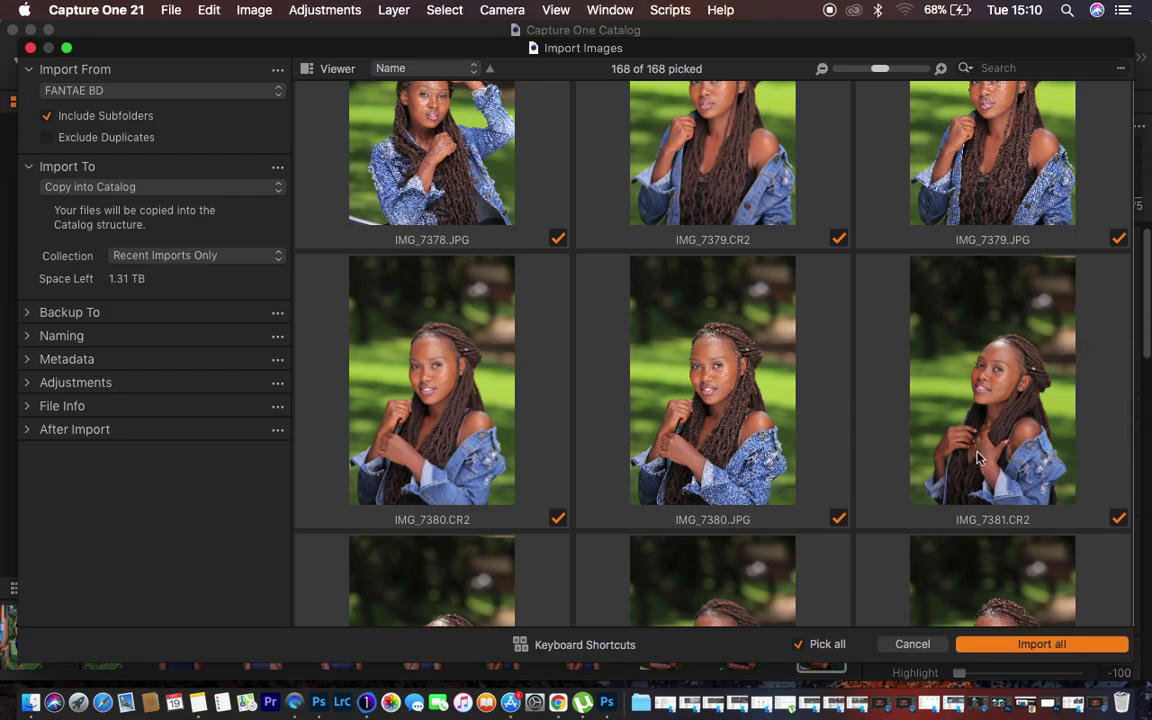
{"action": "scroll", "coordinate": [979, 458], "scroll_direction": "up", "scroll_amount": 5}
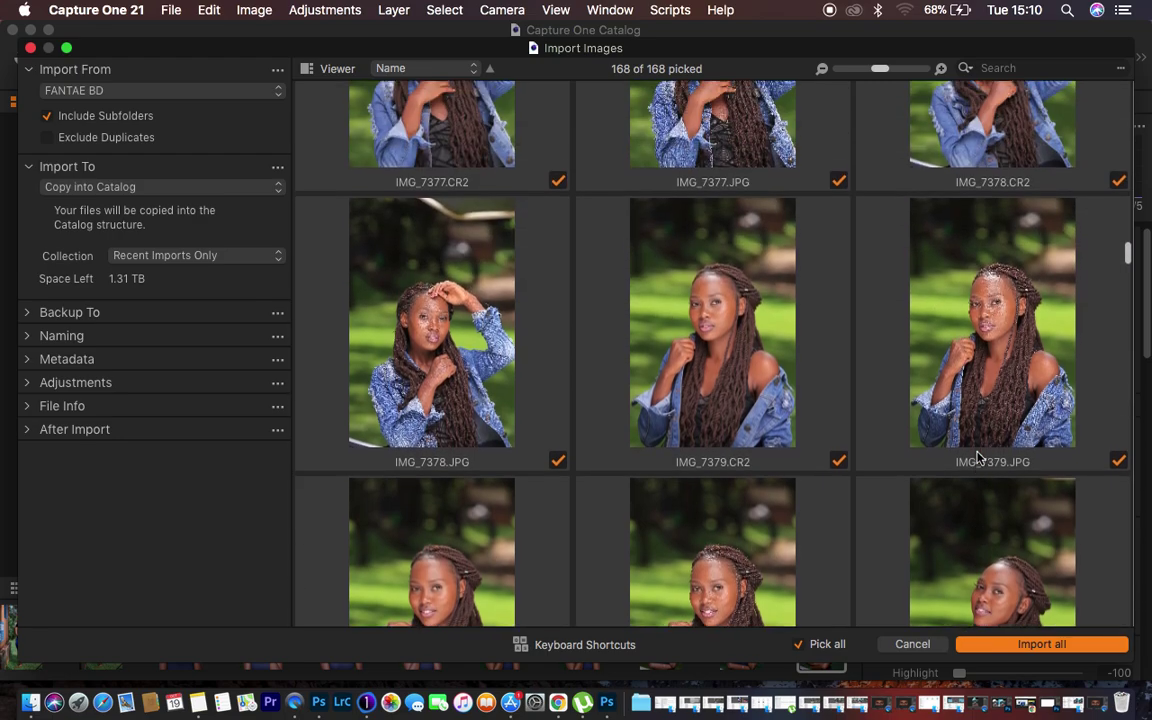
{"action": "scroll", "coordinate": [979, 458], "scroll_direction": "down", "scroll_amount": 5}
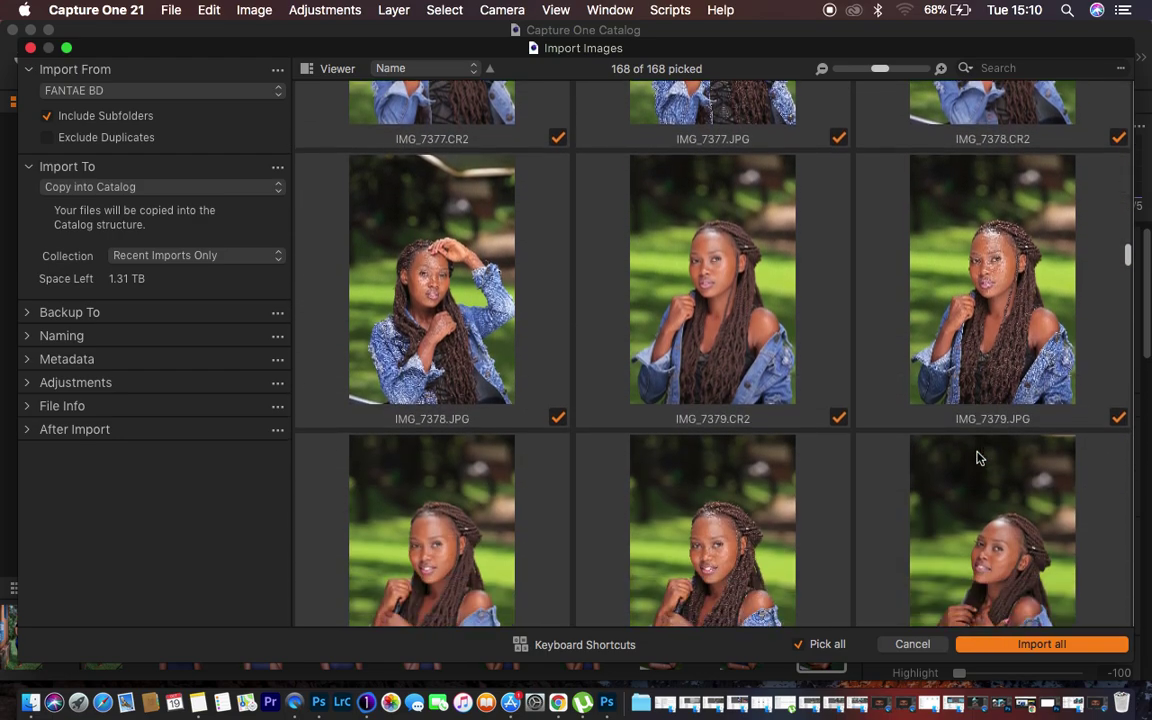
{"action": "scroll", "coordinate": [979, 458], "scroll_direction": "down", "scroll_amount": 4}
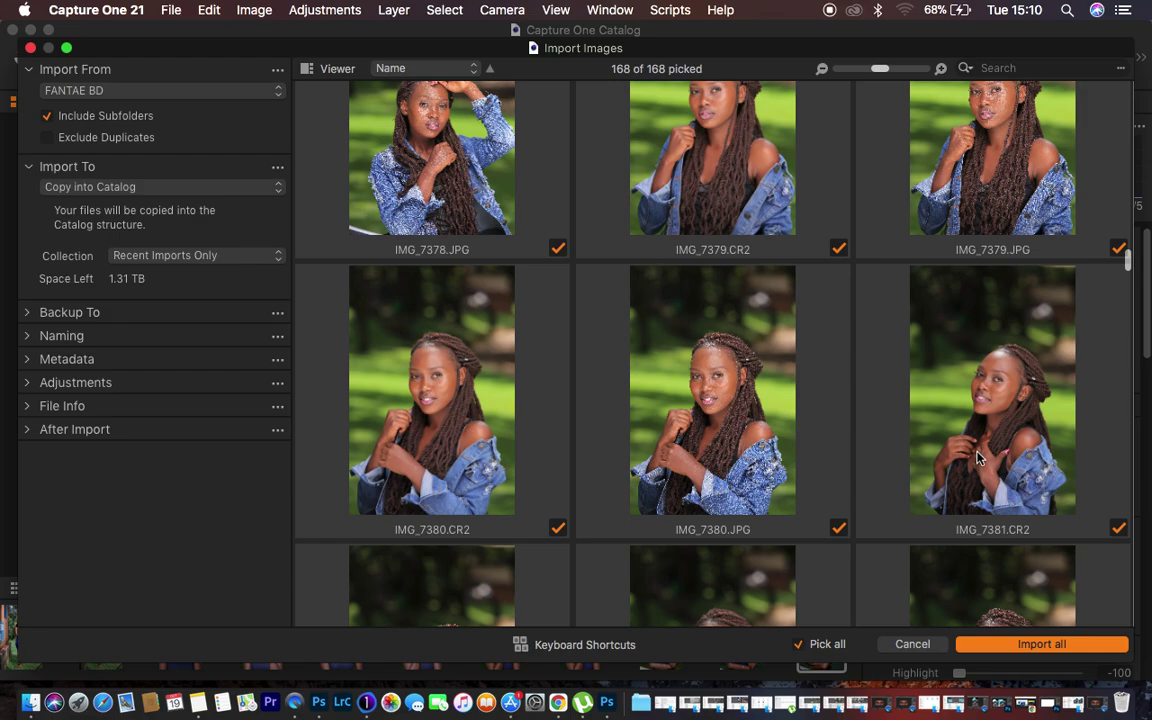
{"action": "scroll", "coordinate": [979, 458], "scroll_direction": "down", "scroll_amount": 3}
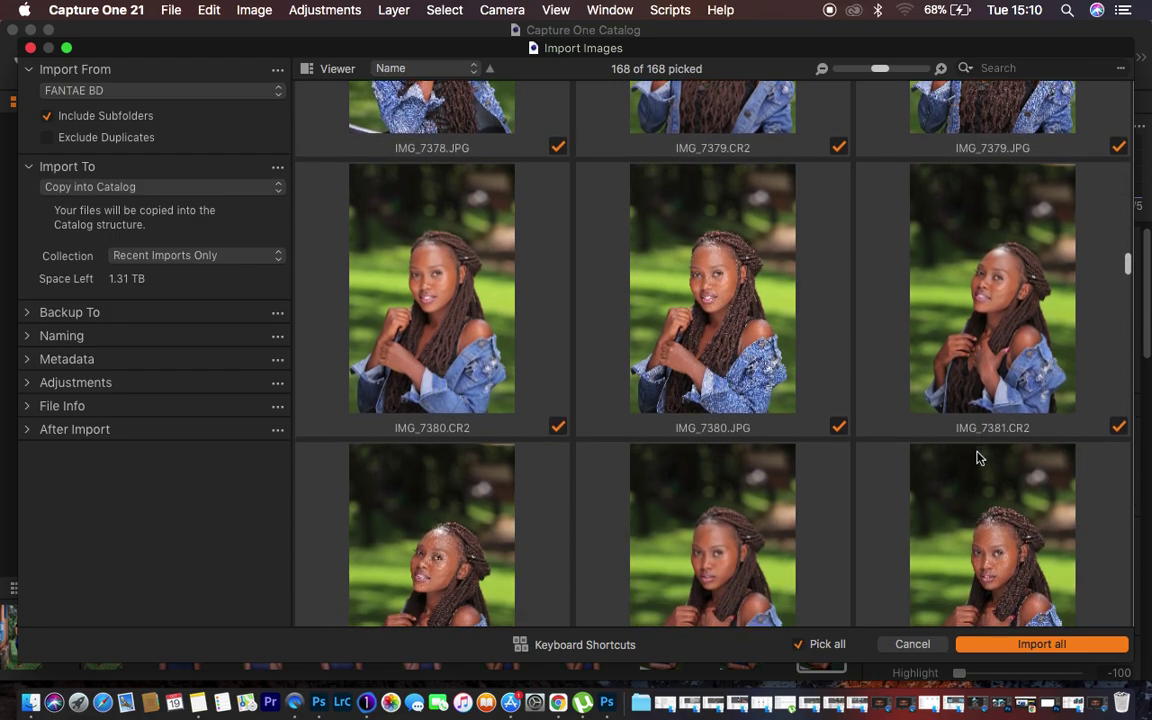
{"action": "scroll", "coordinate": [979, 458], "scroll_direction": "up", "scroll_amount": 2}
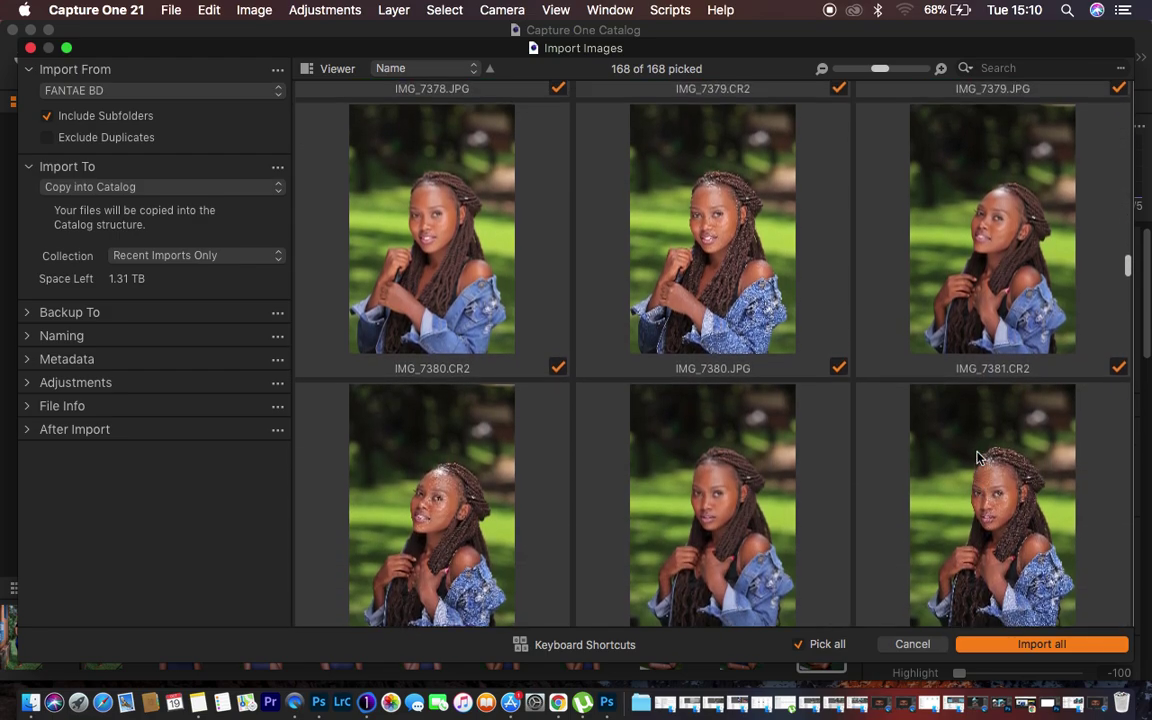
{"action": "left_click", "coordinate": [800, 645]}
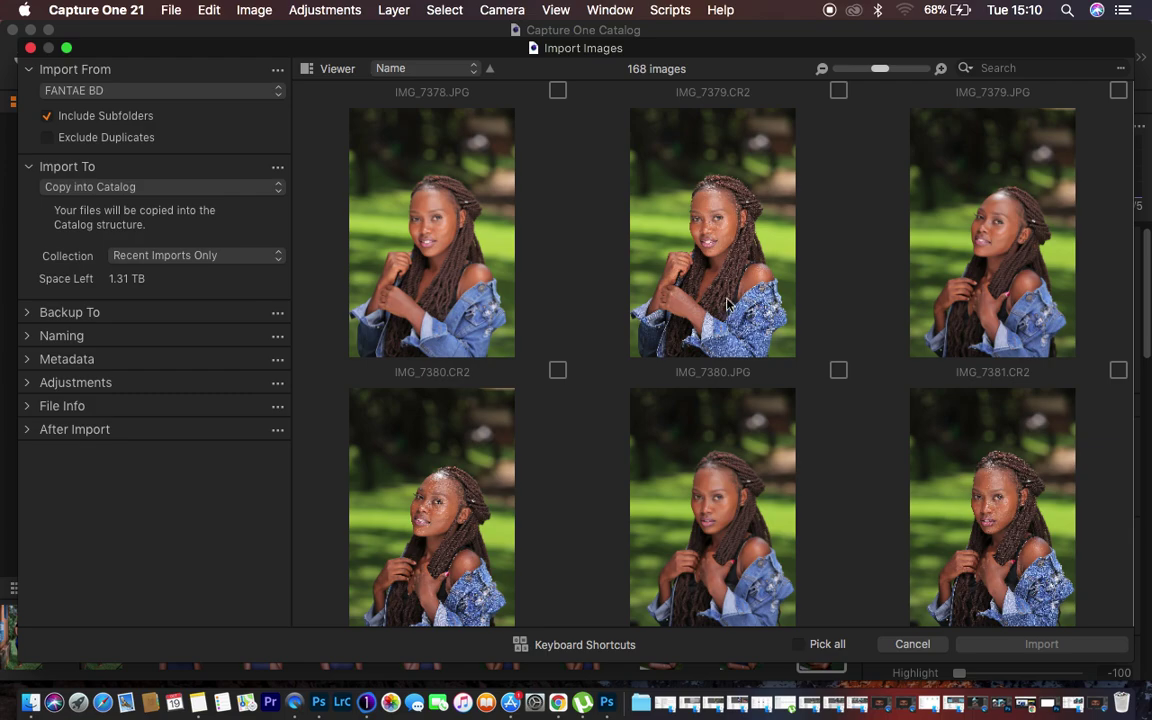
{"action": "left_click", "coordinate": [557, 373]}
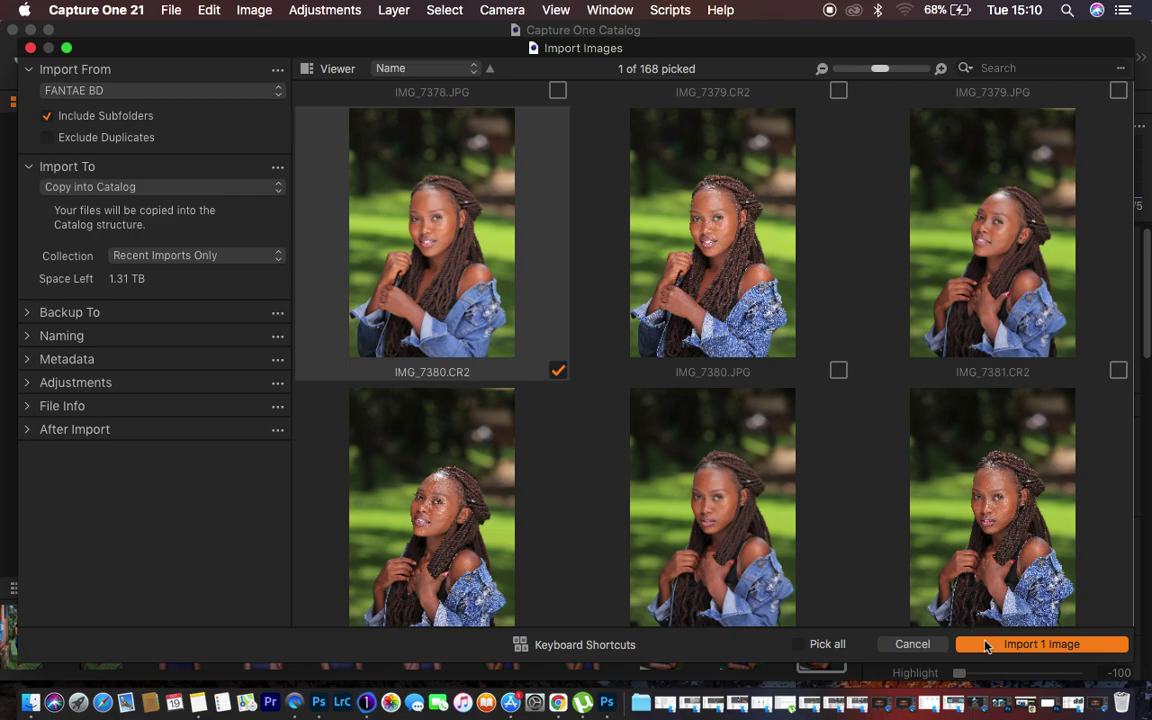
{"action": "left_click", "coordinate": [1040, 644]}
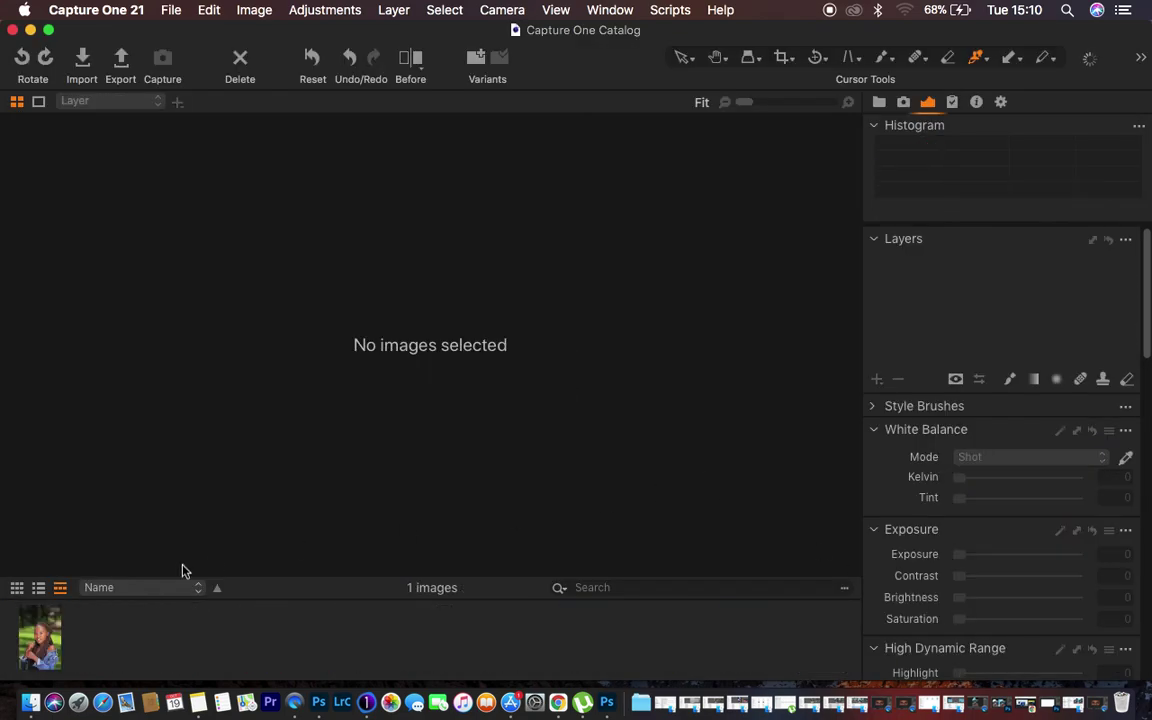
{"action": "left_click", "coordinate": [40, 637]}
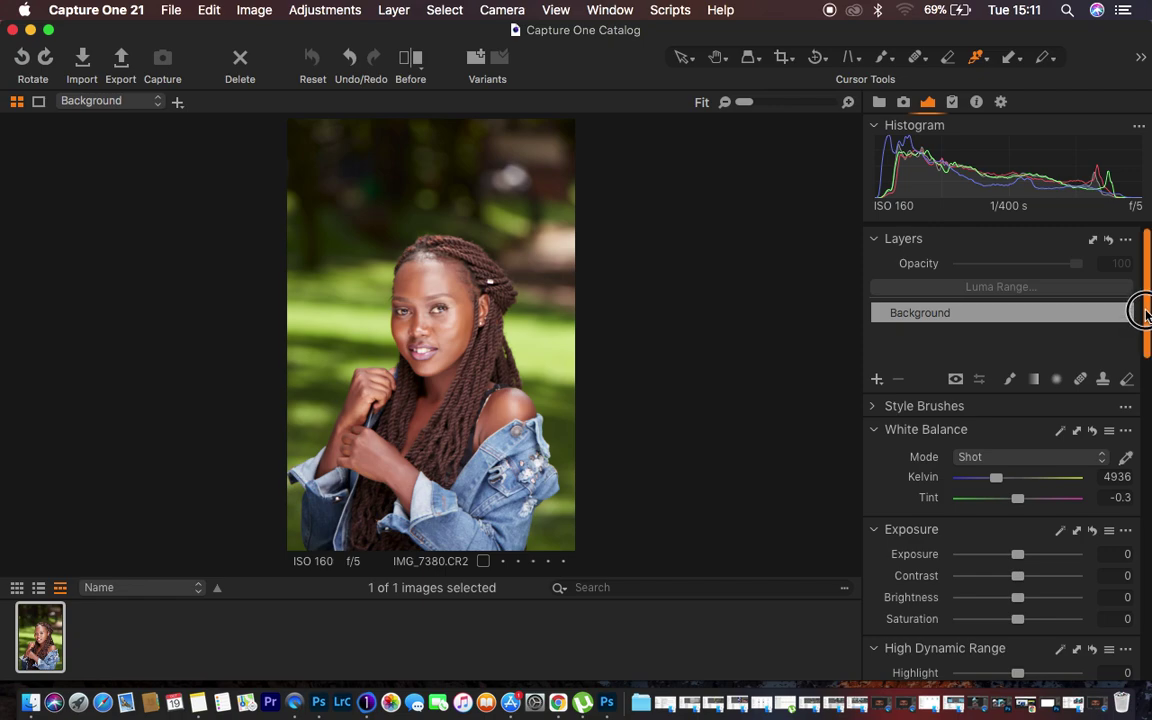
- Activate the Select cursor and set the photo's ICC profile to Canon EOS-6D ProStandard in Base Characteristics
{"action": "left_click_drag", "start_coordinate": [1140, 330], "coordinate": [1145, 399]}
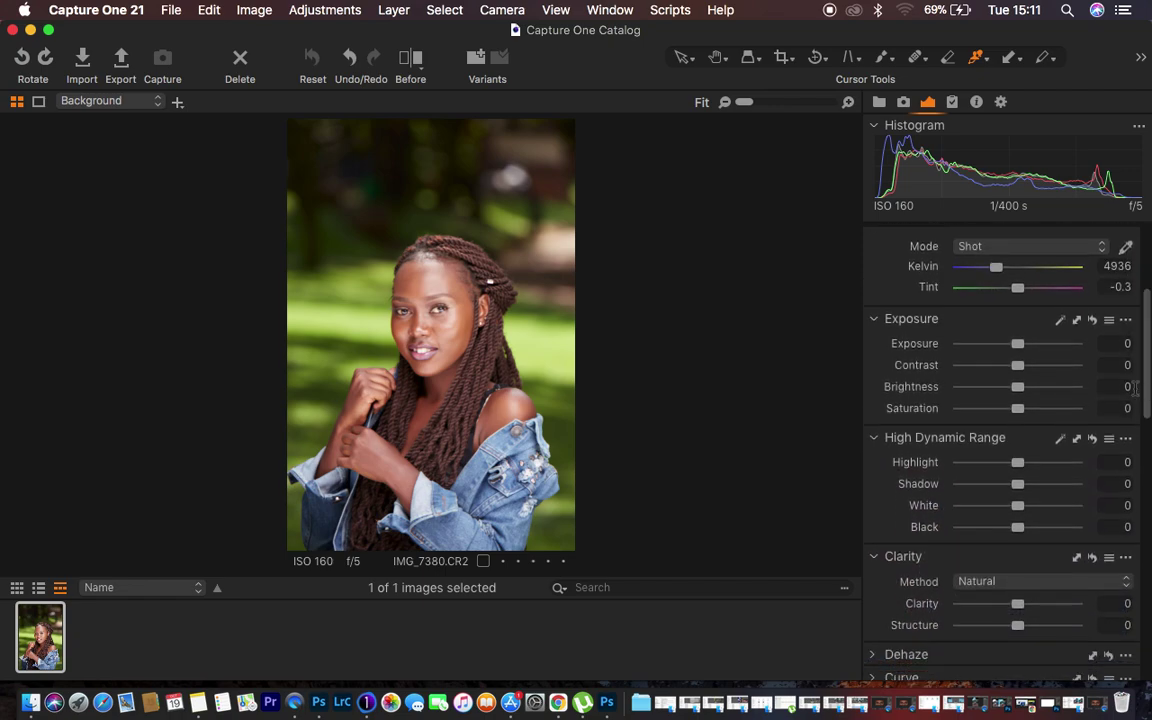
{"action": "left_click_drag", "start_coordinate": [1147, 340], "coordinate": [1147, 326]}
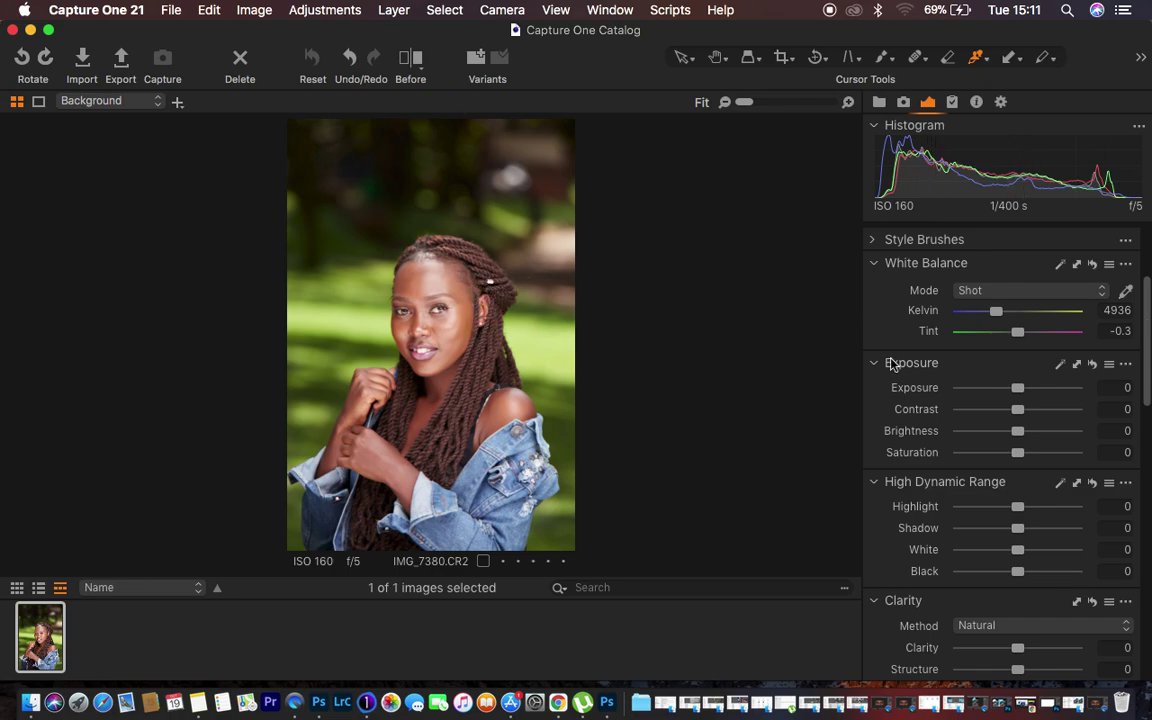
{"action": "left_click", "coordinate": [683, 57]}
{"action": "left_click_drag", "start_coordinate": [1147, 352], "coordinate": [1143, 626]}
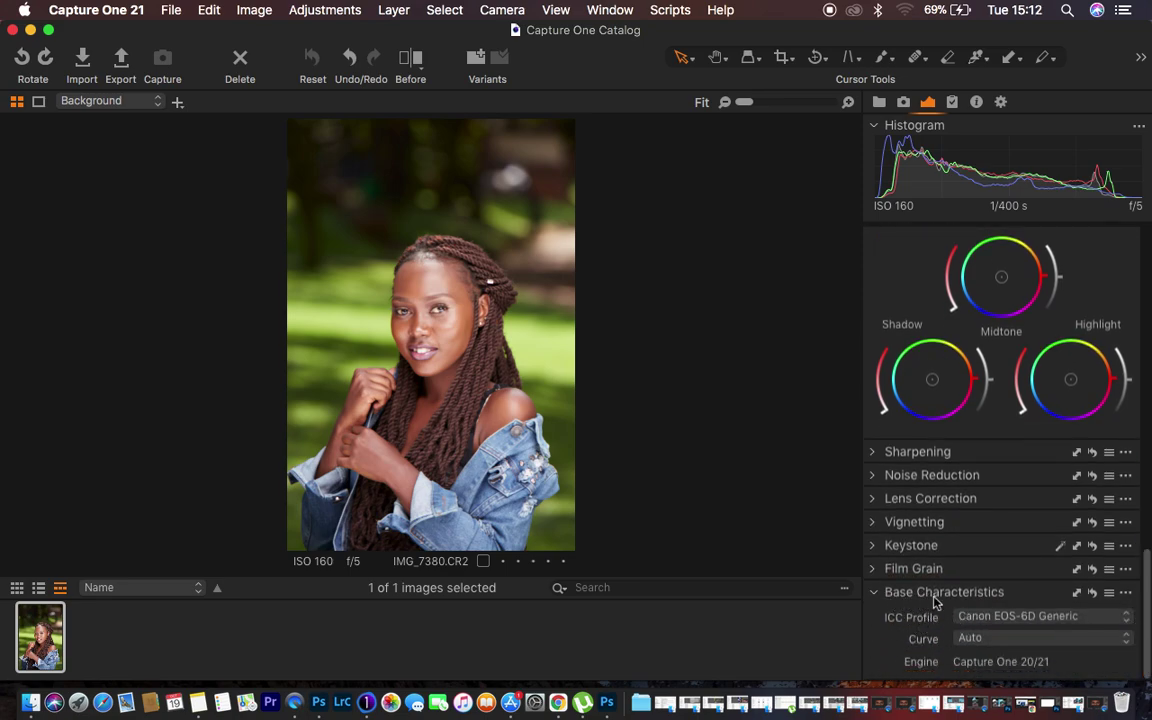
{"action": "left_click", "coordinate": [1021, 617]}
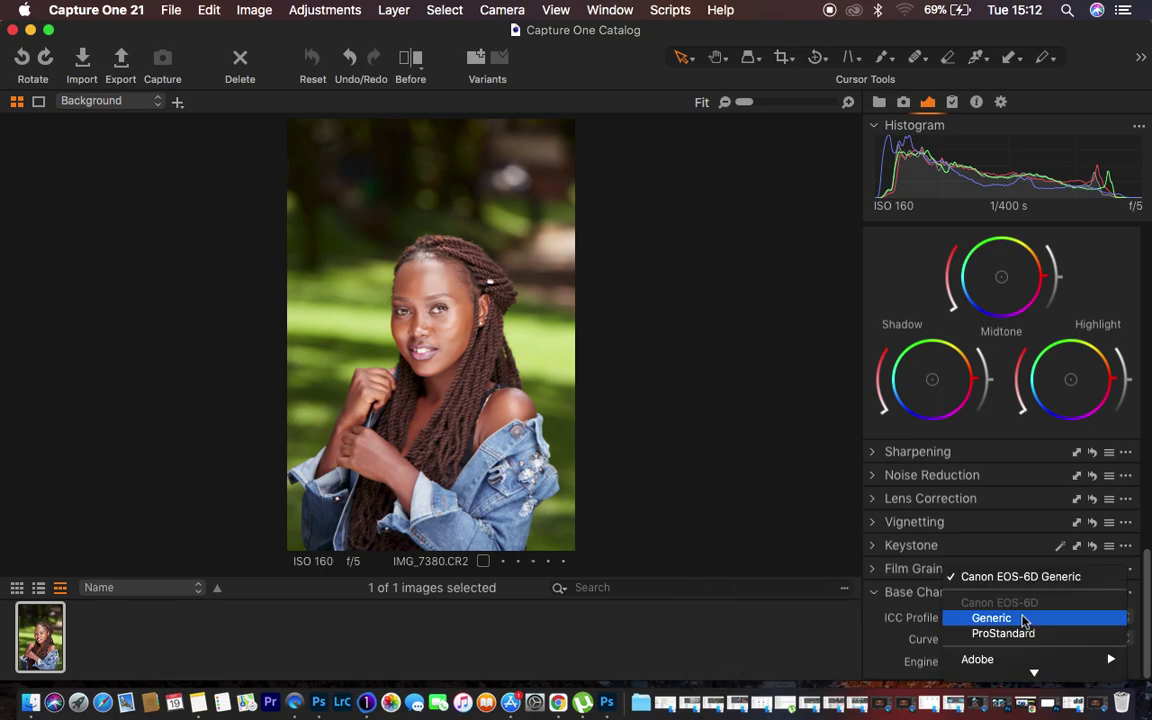
{"action": "left_click", "coordinate": [1005, 633]}
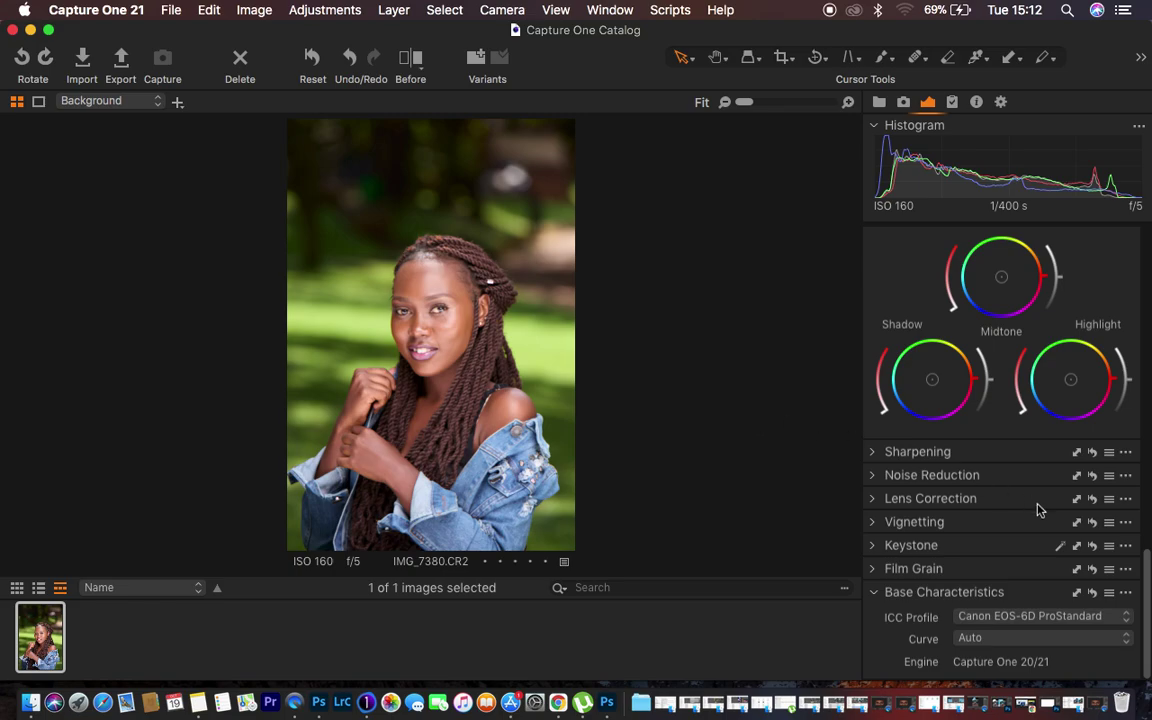
{"action": "mouse_move", "coordinate": [1147, 598]}
{"action": "left_mouse_down"}
{"action": "mouse_move", "coordinate": [1143, 308]}
{"action": "mouse_move", "coordinate": [1143, 322]}
{"action": "left_mouse_up"}
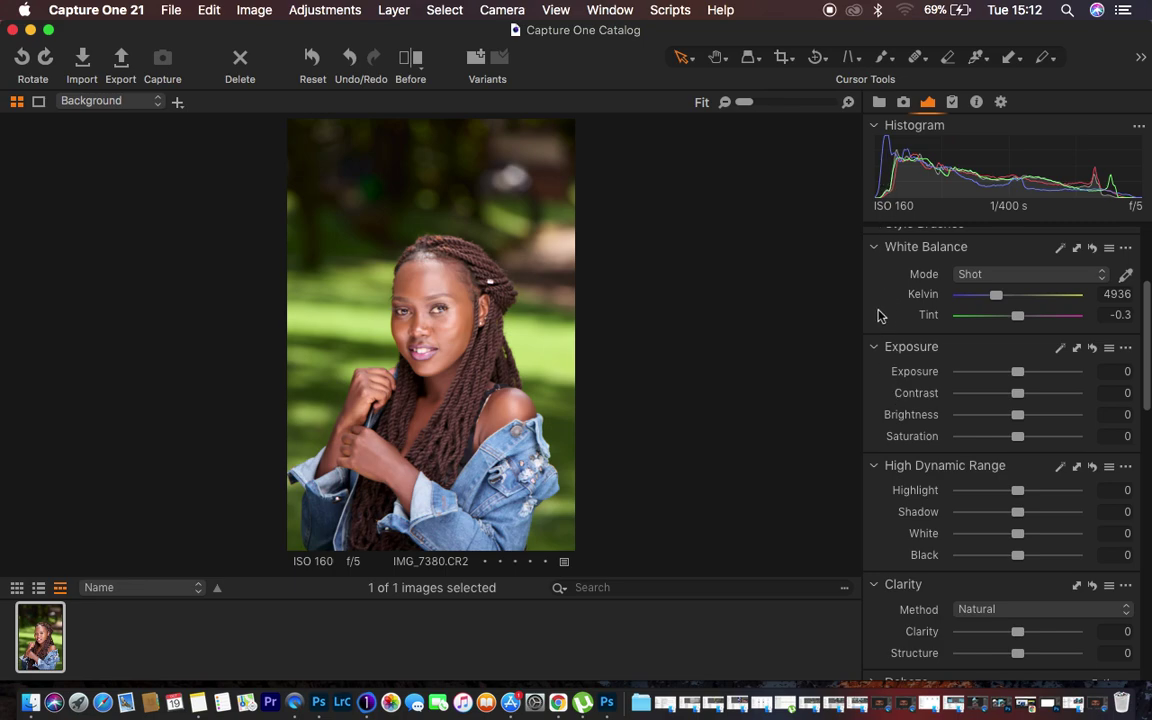
{"action": "left_click", "coordinate": [609, 9]}
{"action": "mouse_move", "coordinate": [629, 35]}
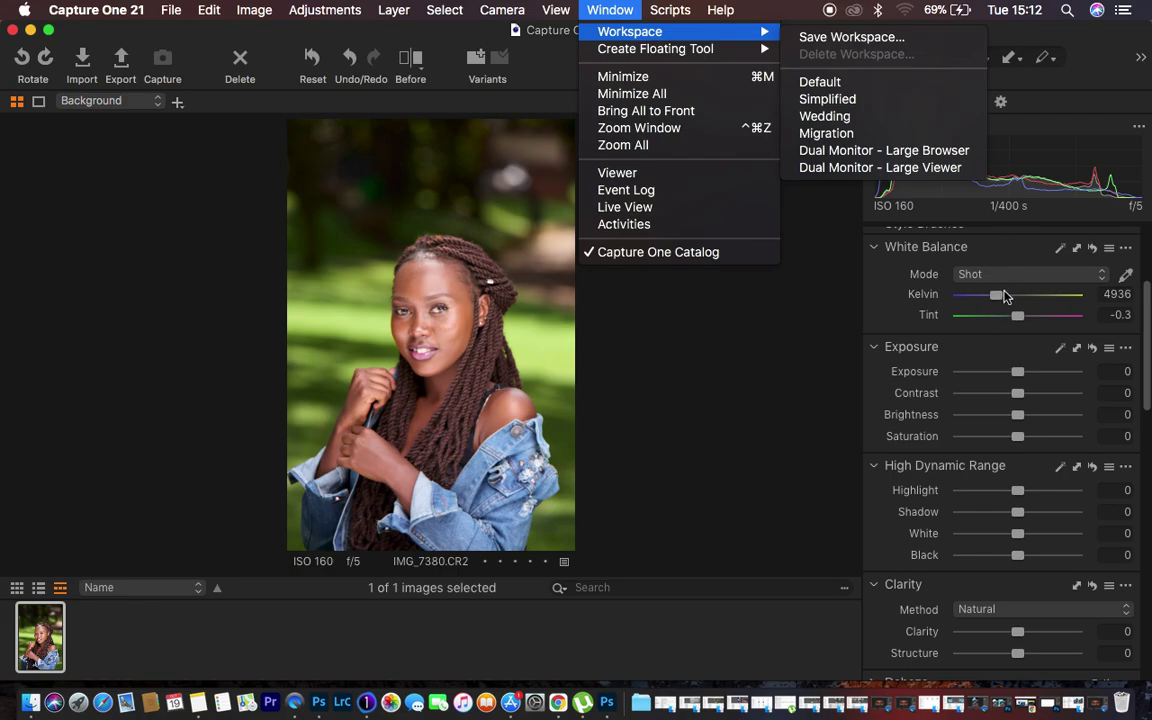
{"action": "left_click", "coordinate": [779, 298]}
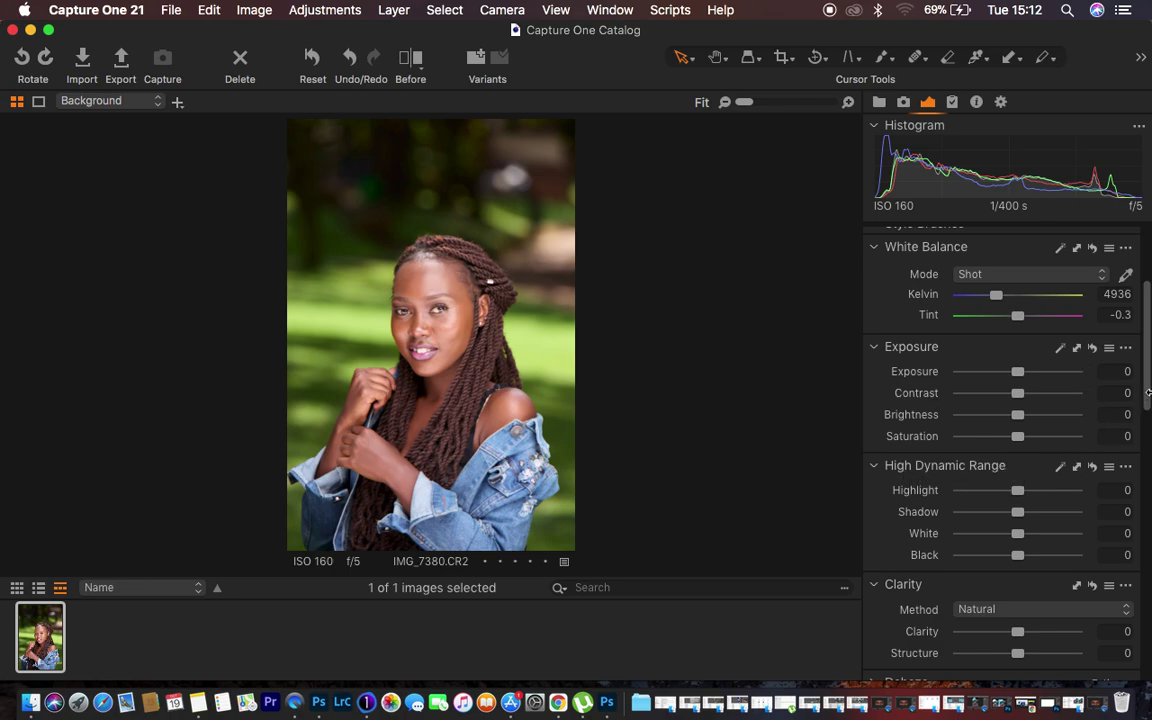
- Set the High Dynamic Range values to Highlight -100, White -100, Black -15 and Shadow 6
{"action": "scroll", "coordinate": [1140, 396], "scroll_direction": "down", "scroll_amount": 3}
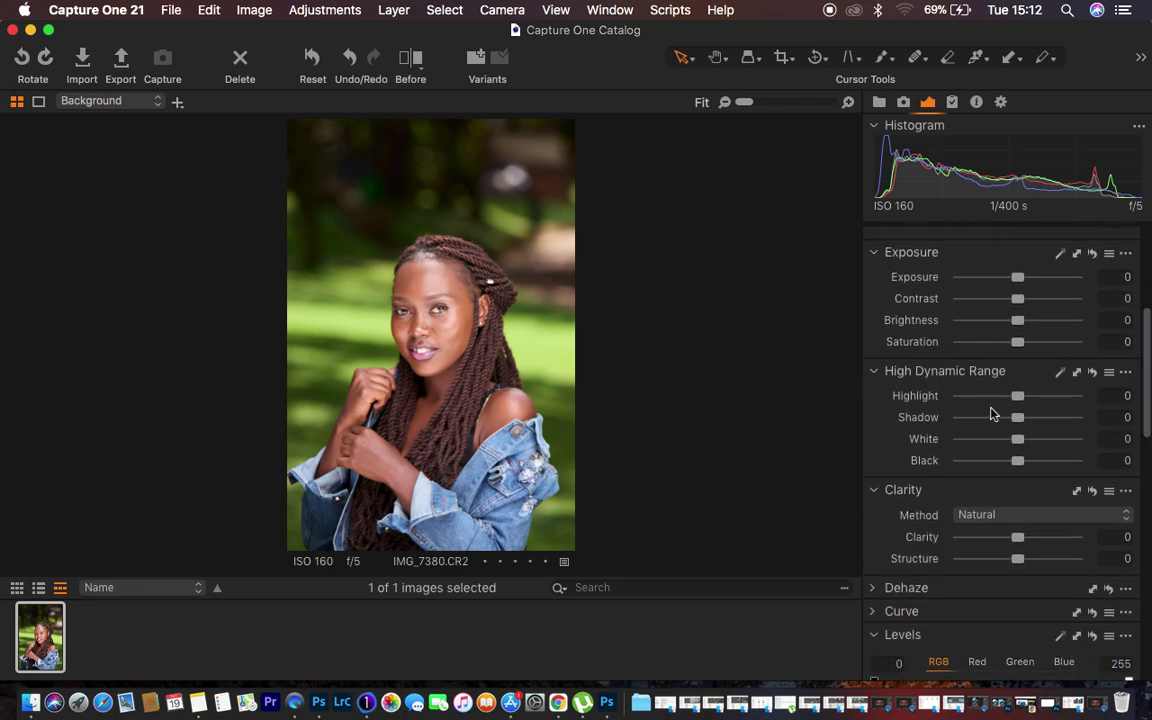
{"action": "left_click_drag", "start_coordinate": [990, 400], "coordinate": [889, 396]}
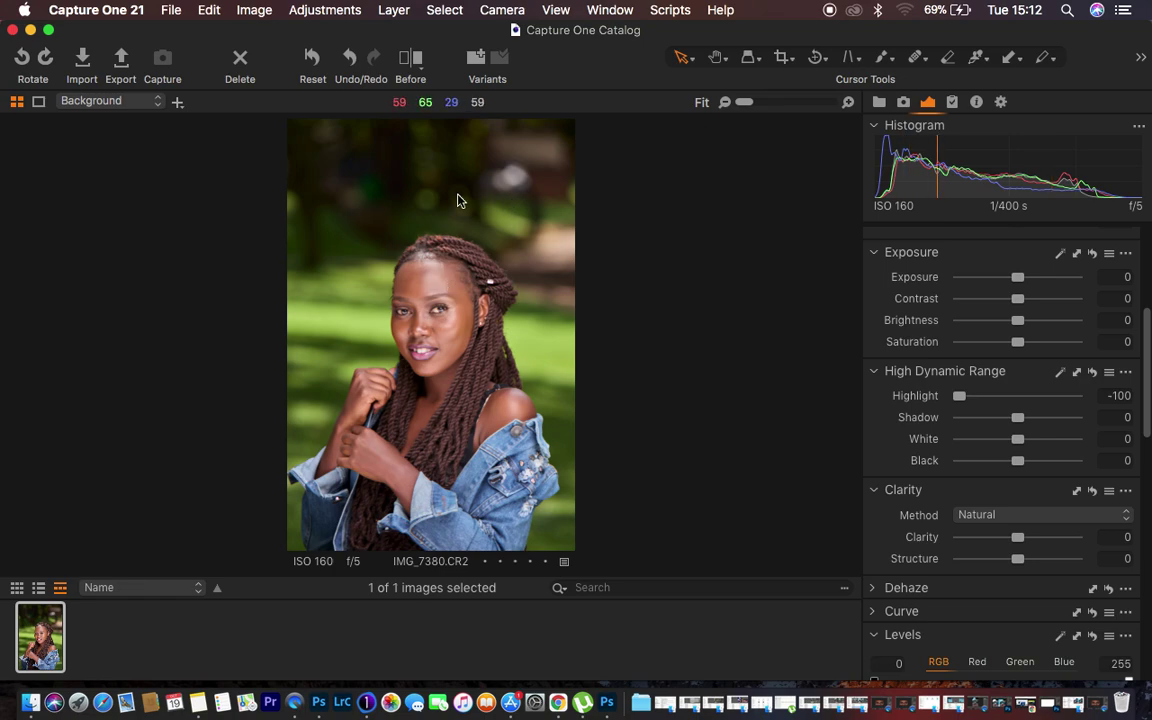
{"action": "left_click_drag", "start_coordinate": [1016, 440], "coordinate": [933, 450]}
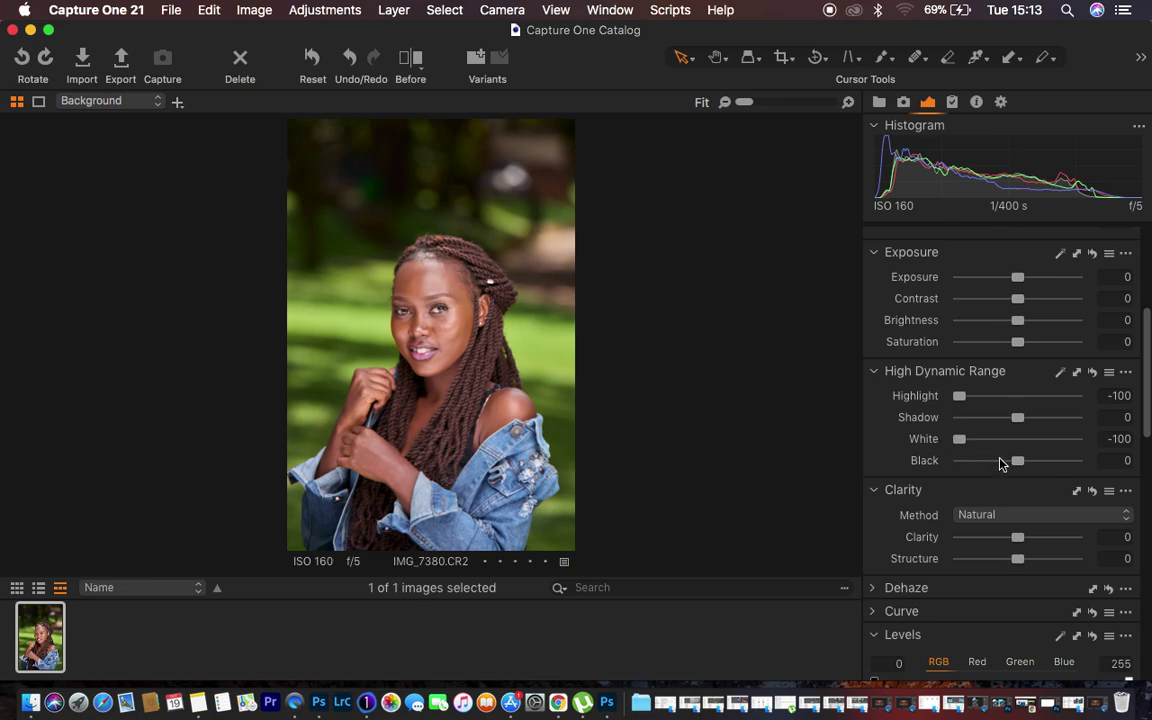
{"action": "left_click_drag", "start_coordinate": [1017, 461], "coordinate": [1006, 468]}
{"action": "left_click_drag", "start_coordinate": [1019, 418], "coordinate": [1024, 423]}
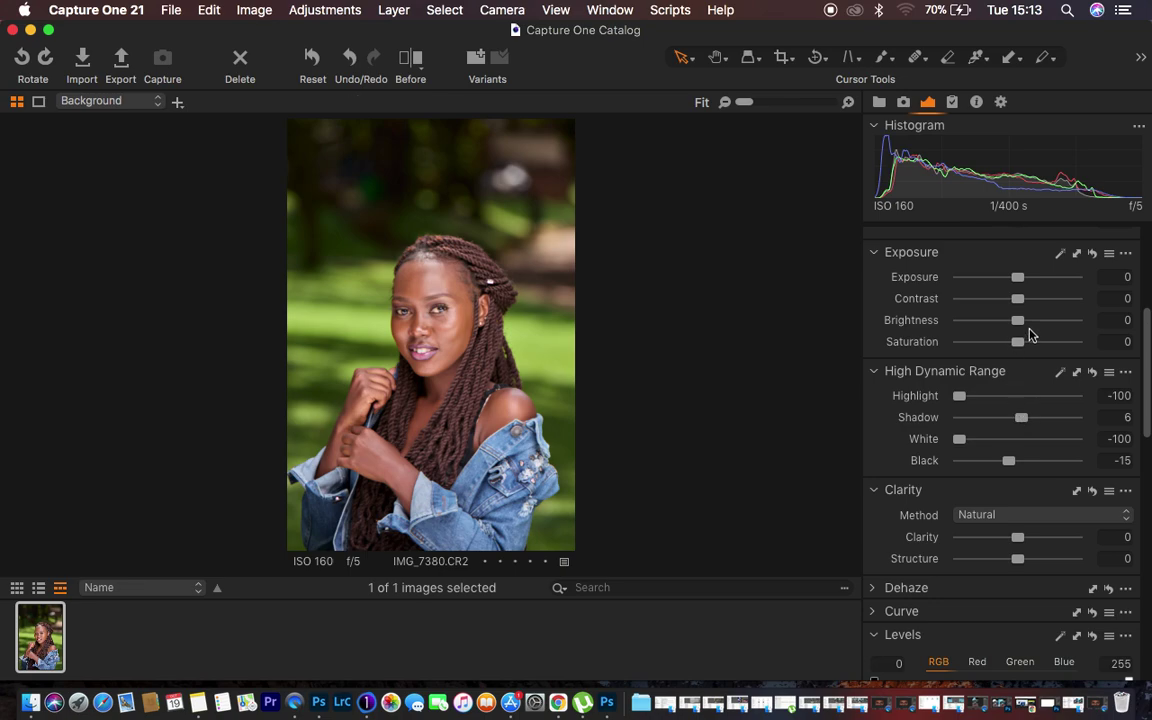
- Raise the photo's Contrast to 5 and its Clarity to 5 with the Natural method
{"action": "left_click_drag", "start_coordinate": [1017, 298], "coordinate": [1023, 307]}
{"action": "left_click_drag", "start_coordinate": [1022, 303], "coordinate": [1024, 305]}
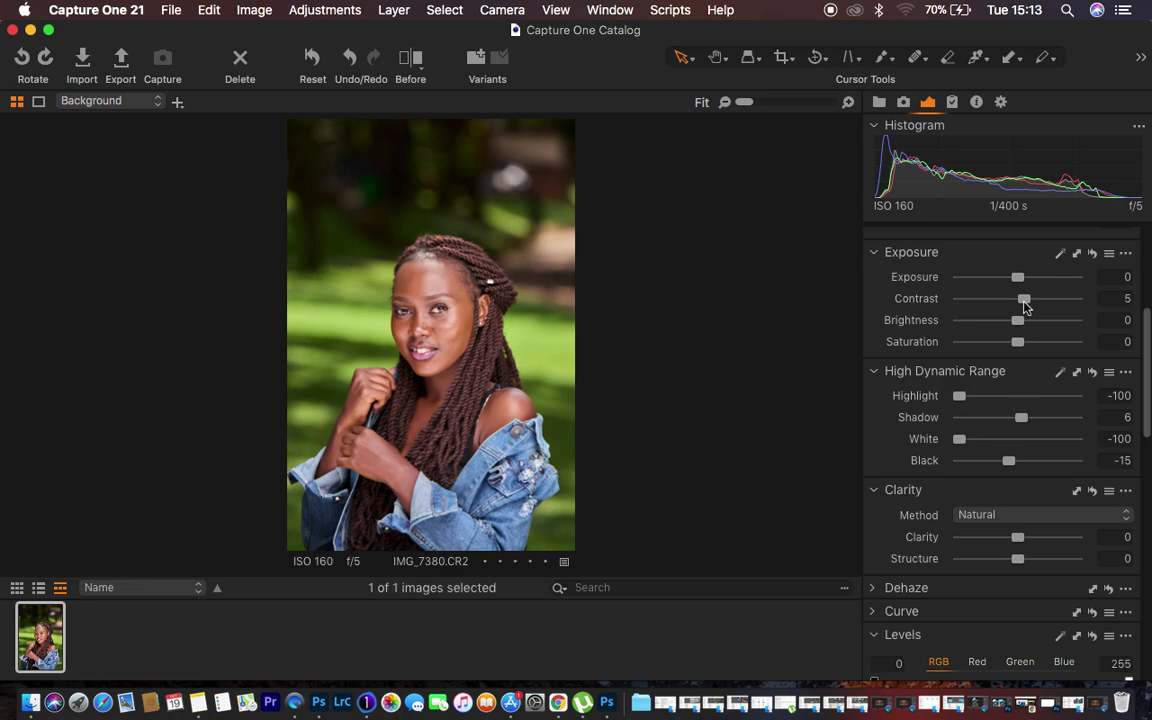
{"action": "left_click", "coordinate": [1021, 543]}
{"action": "left_click_drag", "start_coordinate": [1021, 543], "coordinate": [1024, 543]}
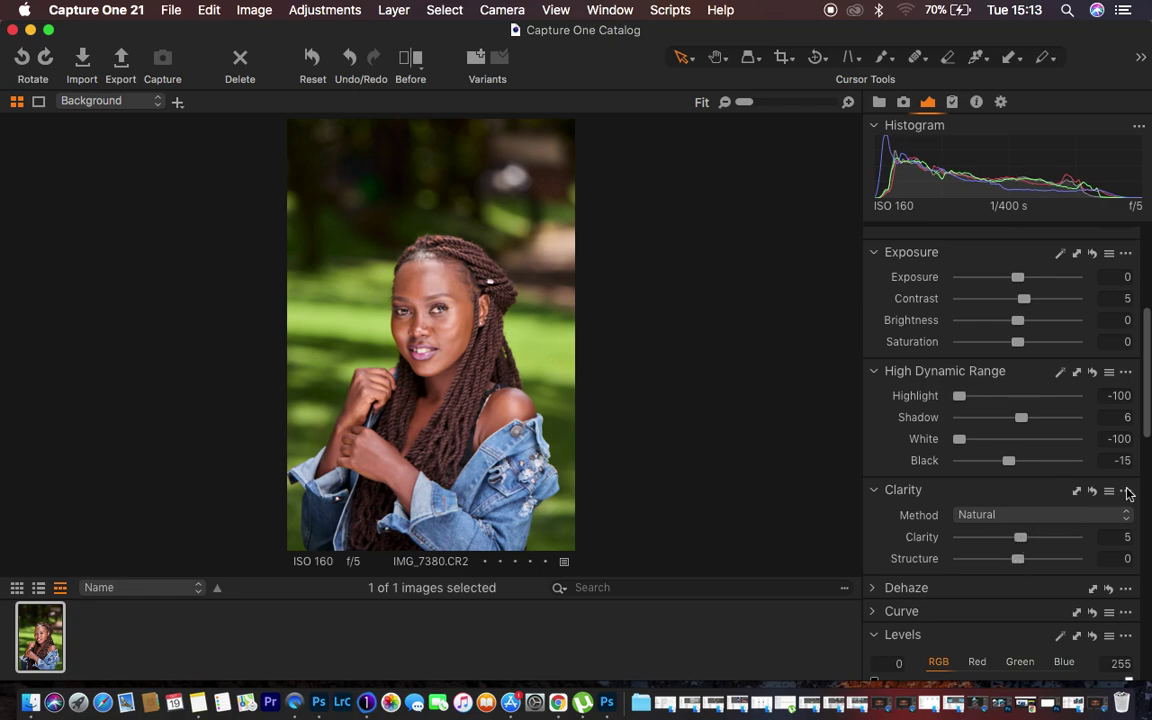
- Tighten the RGB Levels by setting the input black point to 5 and the input white point to 251
{"action": "left_click", "coordinate": [1145, 414]}
{"action": "left_click_drag", "start_coordinate": [1145, 414], "coordinate": [1148, 485]}
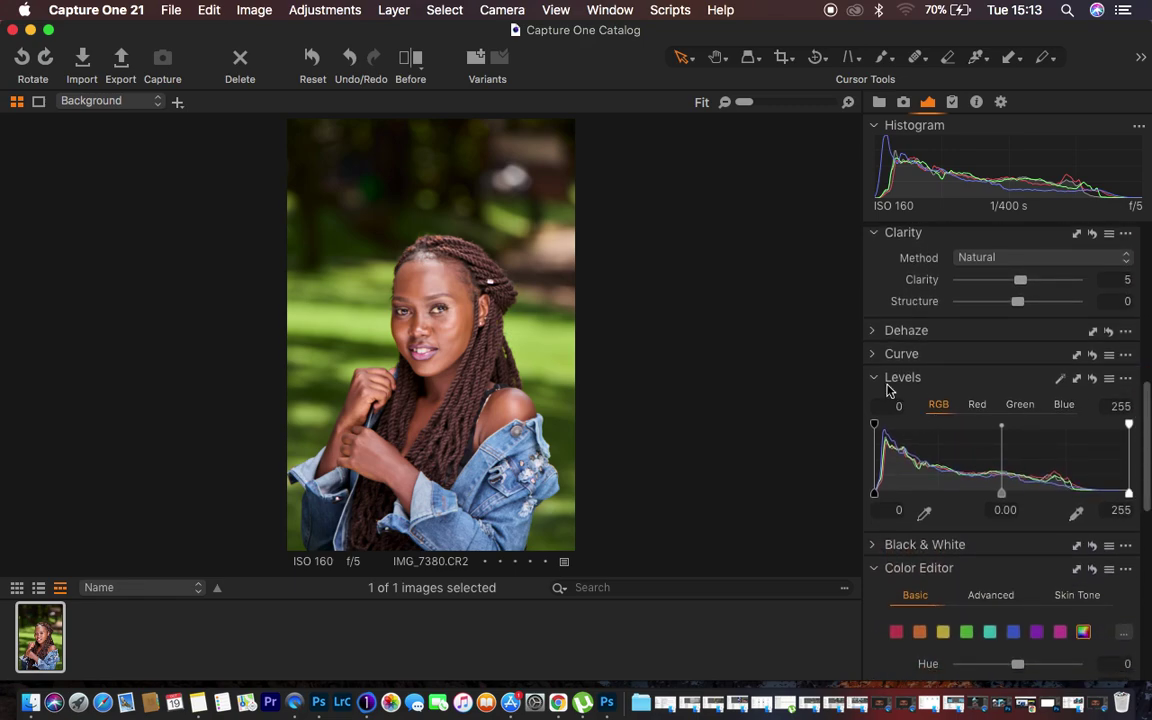
{"action": "left_click", "coordinate": [875, 494]}
{"action": "left_click_drag", "start_coordinate": [875, 496], "coordinate": [880, 494]}
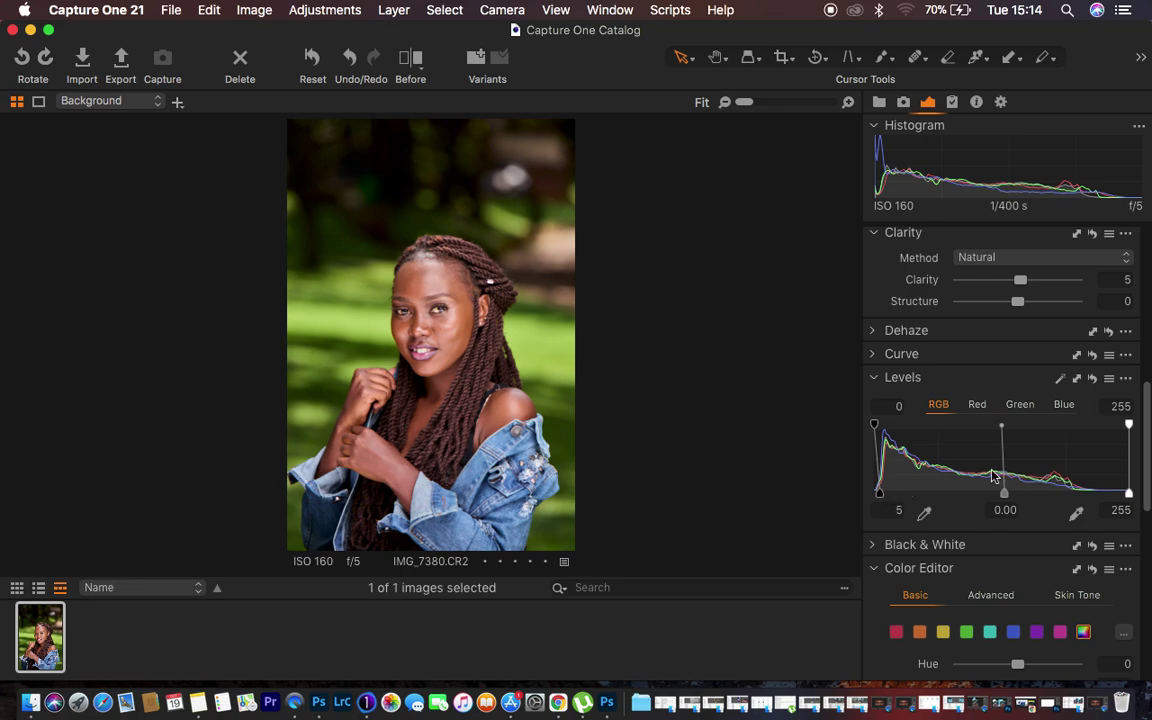
{"action": "left_click_drag", "start_coordinate": [1129, 494], "coordinate": [1123, 496]}
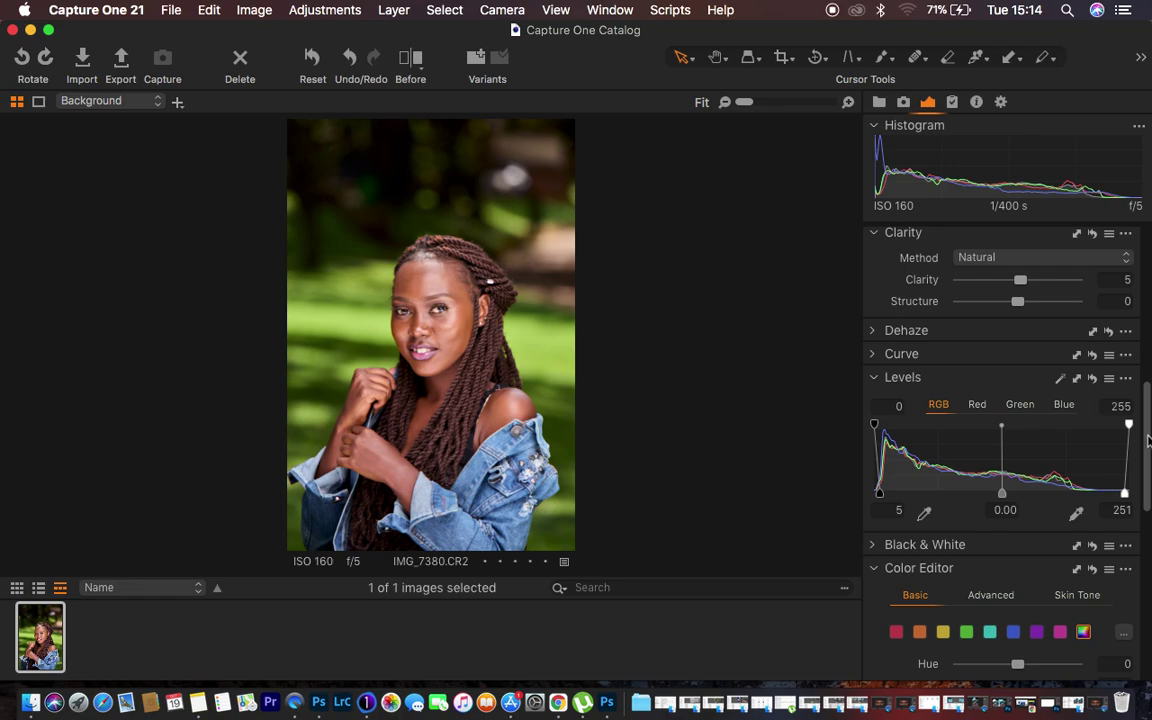
- Lower the photo's Exposure to -0.26
{"action": "left_click_drag", "start_coordinate": [1148, 440], "coordinate": [1143, 335]}
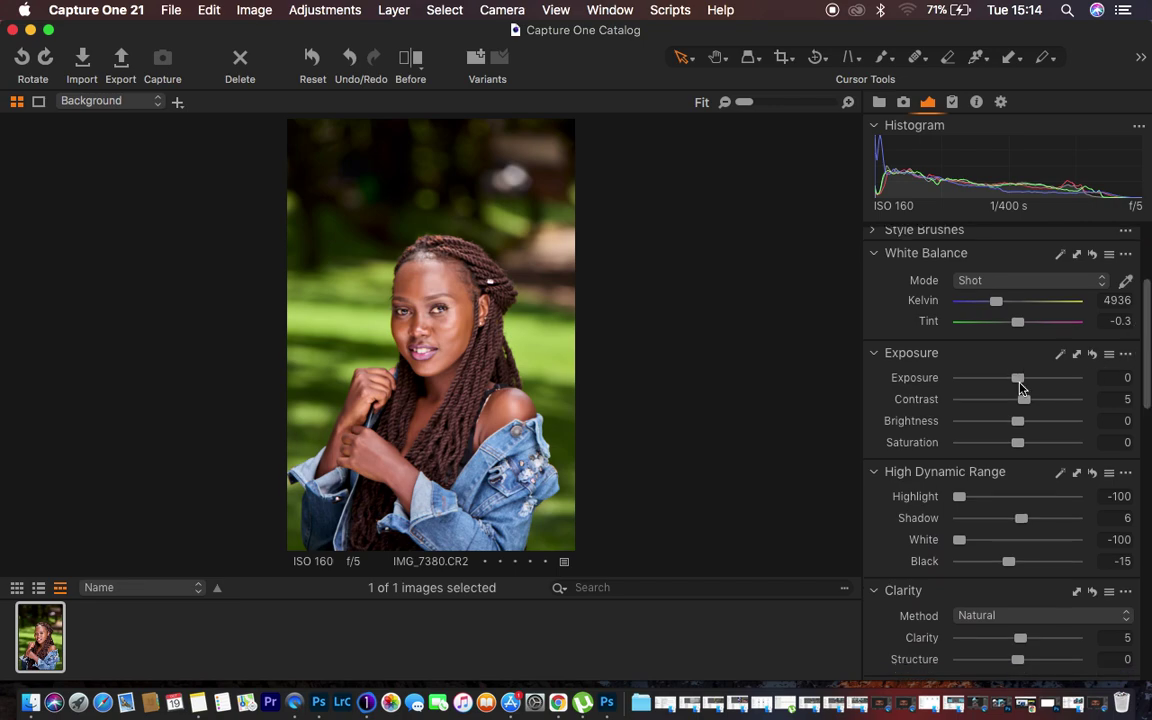
{"action": "left_click_drag", "start_coordinate": [1017, 378], "coordinate": [1015, 382]}
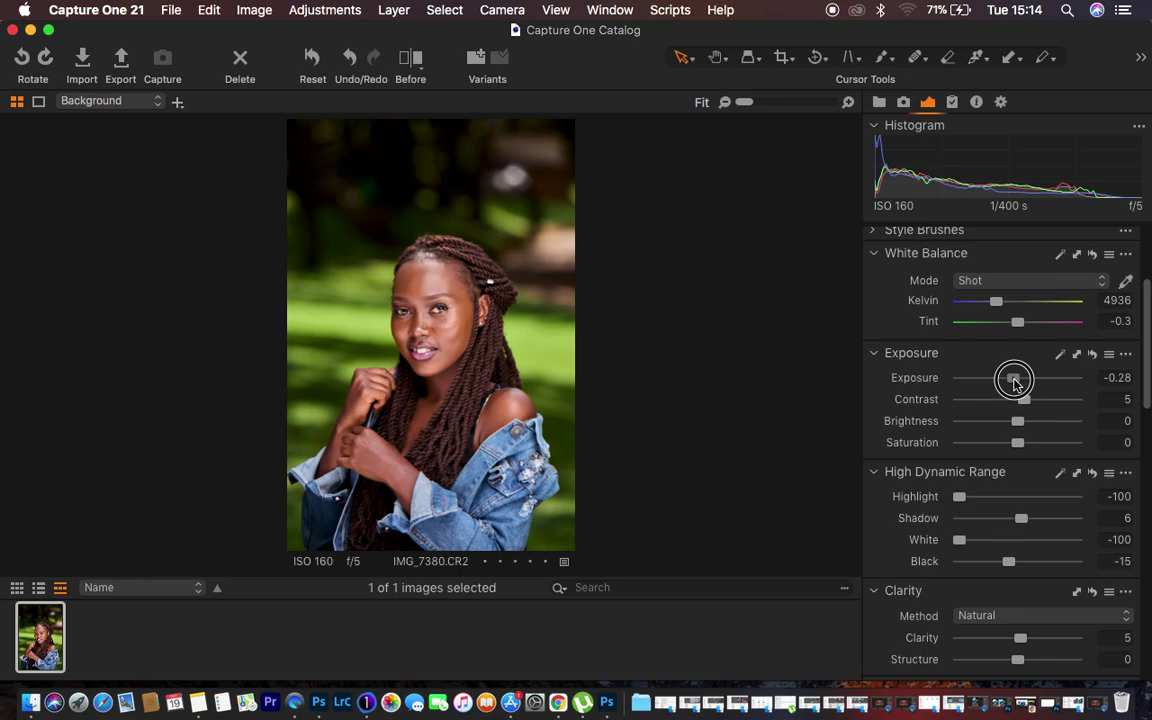
{"action": "left_click_drag", "start_coordinate": [1014, 381], "coordinate": [1016, 382]}
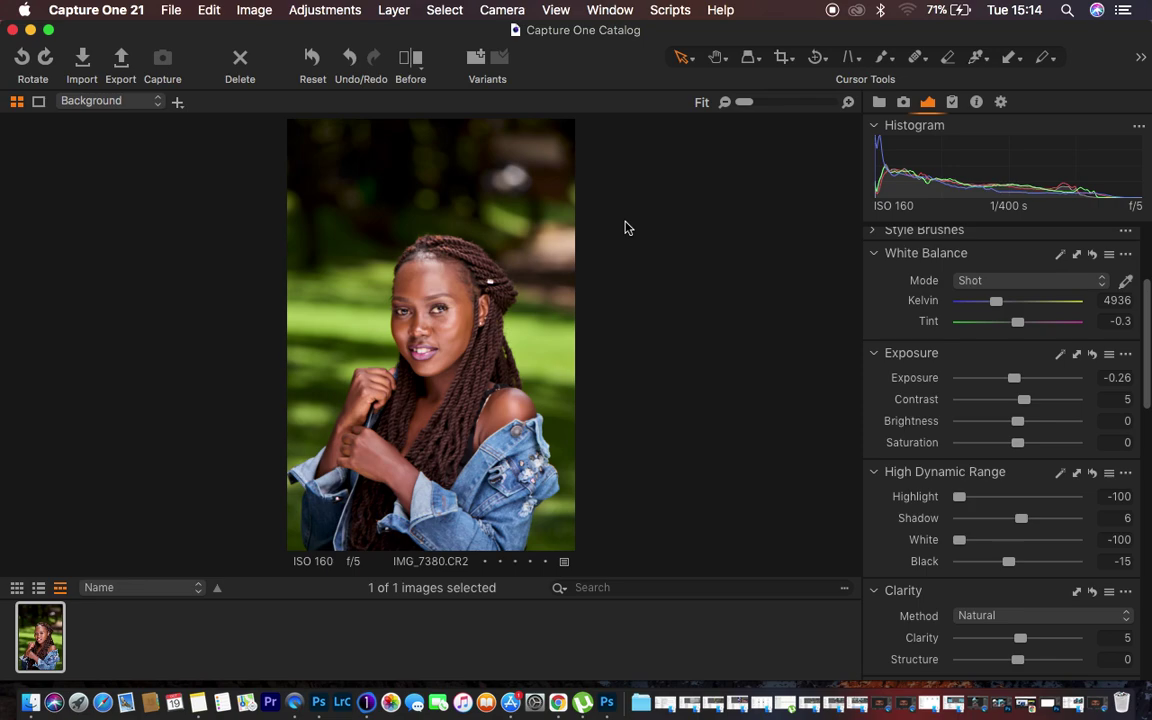
- Compare the portrait before and after the edits with the split view across the whole image, and close the comparison
{"action": "left_click", "coordinate": [411, 60]}
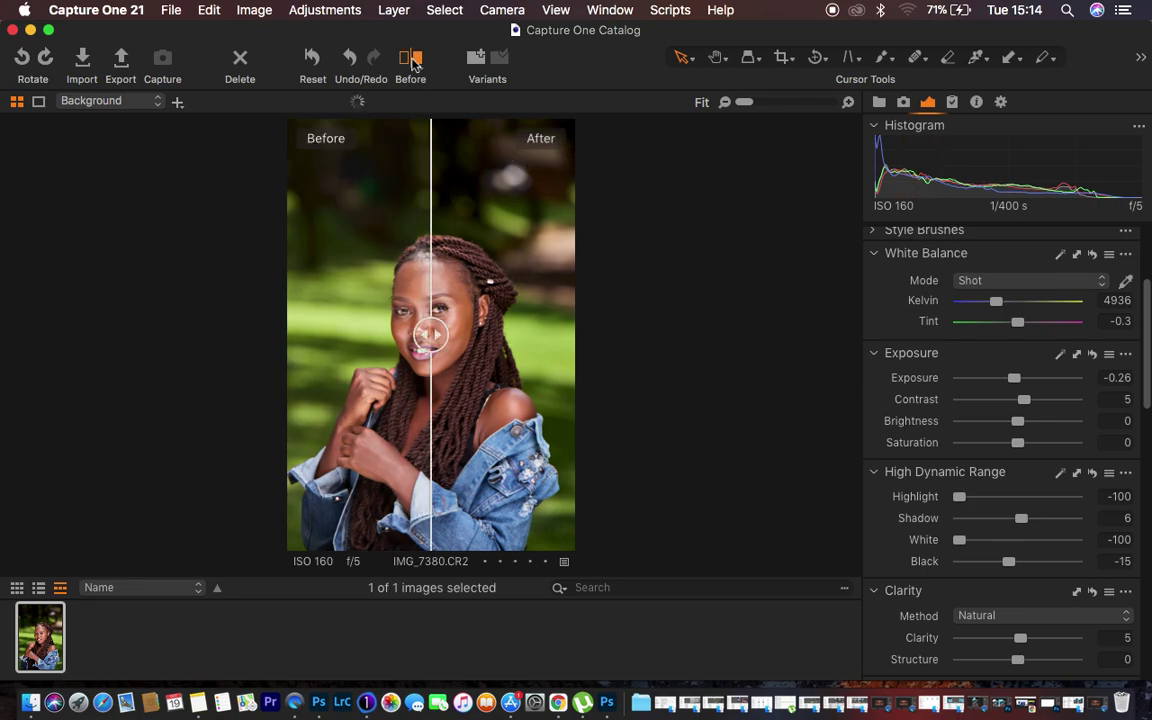
{"action": "left_click_drag", "start_coordinate": [428, 332], "coordinate": [617, 328]}
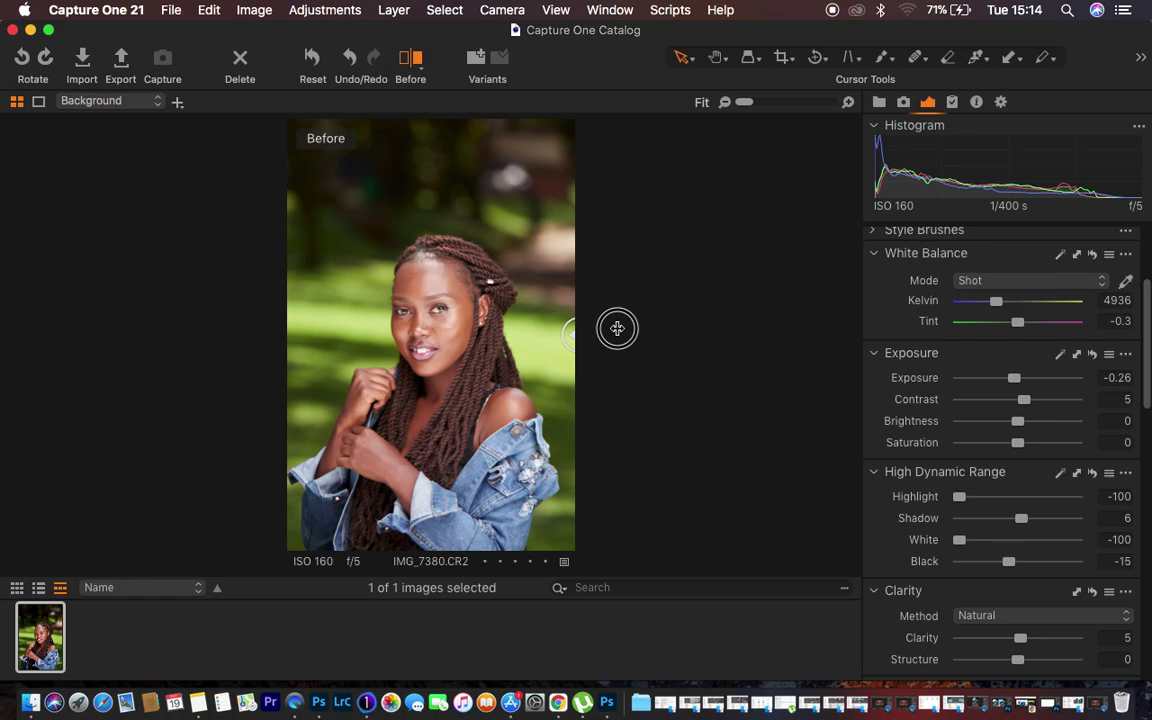
{"action": "left_click", "coordinate": [405, 57]}
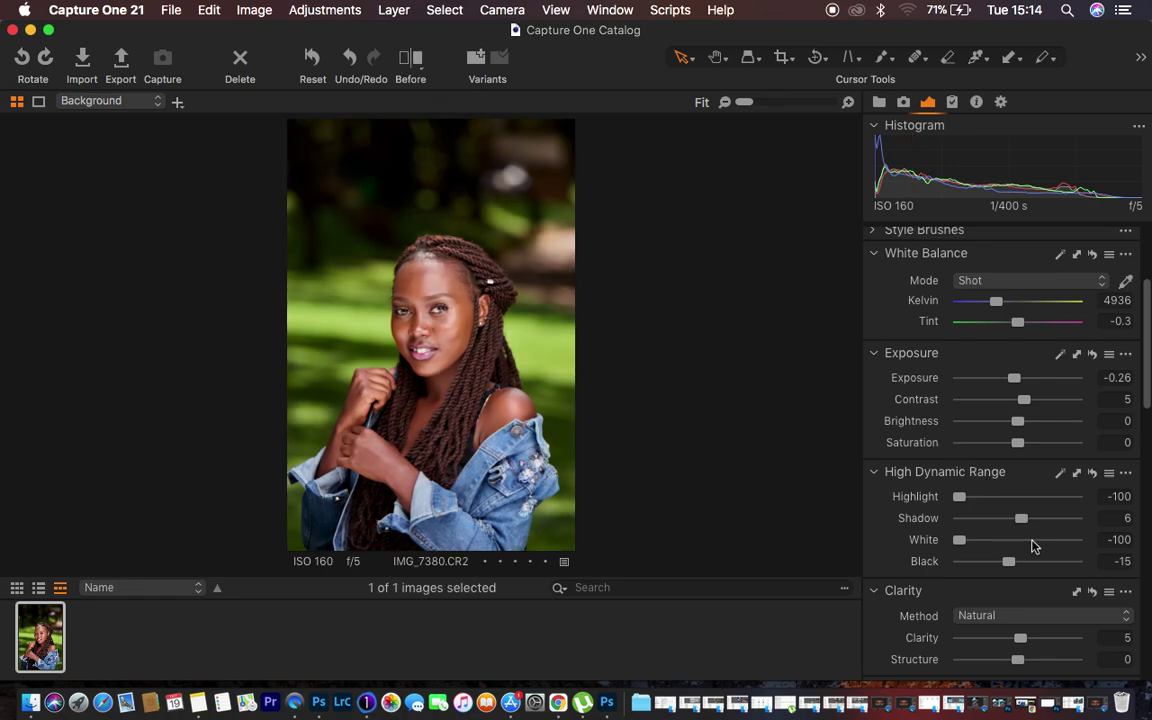
- Deepen the tones by setting Black to -19 and Contrast to 8
{"action": "left_click_drag", "start_coordinate": [1010, 562], "coordinate": [1005, 563]}
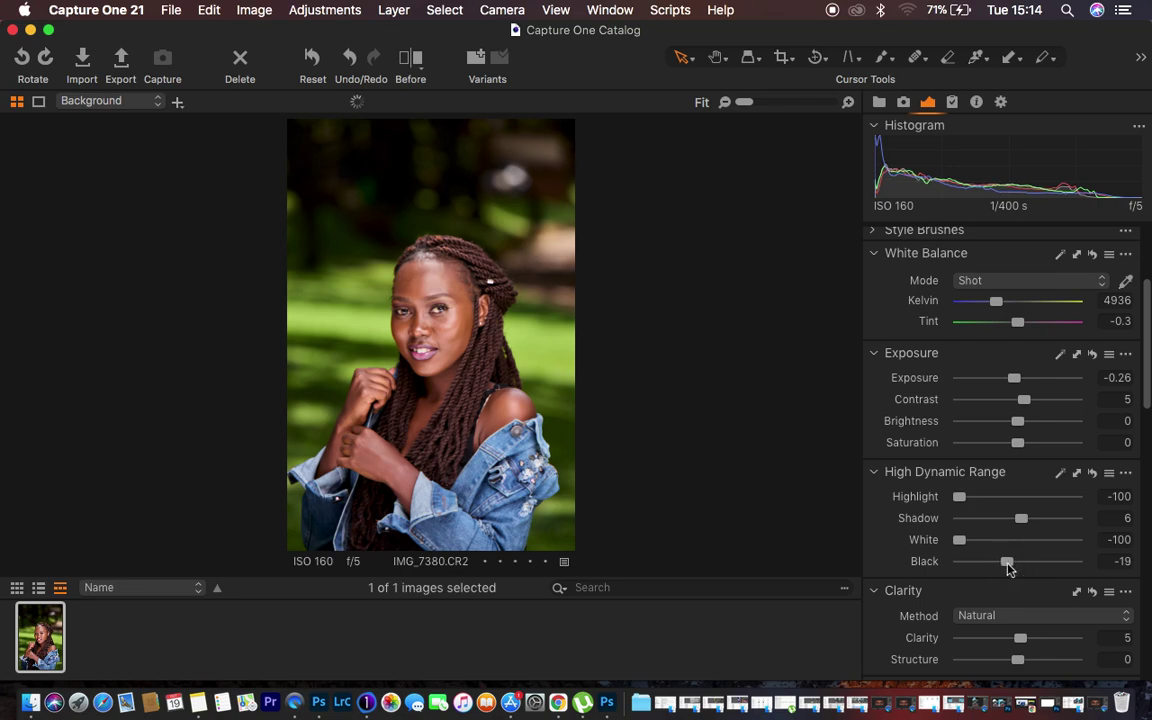
{"action": "left_click_drag", "start_coordinate": [1024, 401], "coordinate": [1031, 404]}
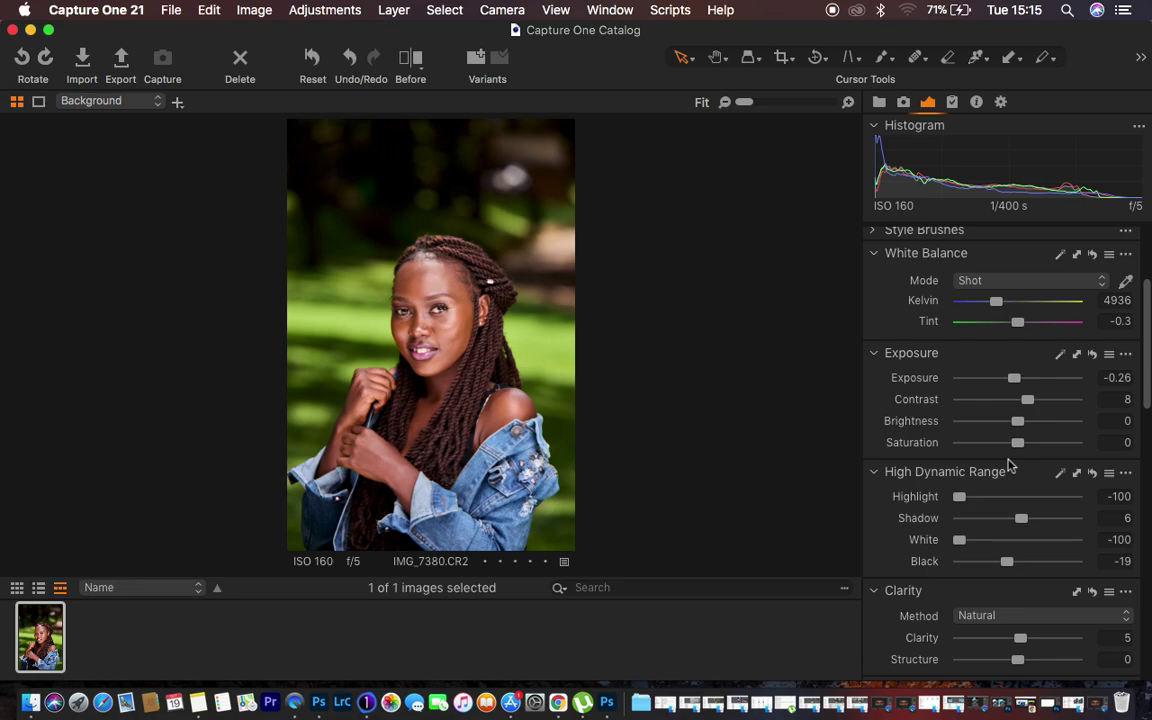
- Add a new filled adjustment layer above the Background and name it color grade
{"action": "scroll", "coordinate": [1009, 467], "scroll_direction": "up", "scroll_amount": 5}
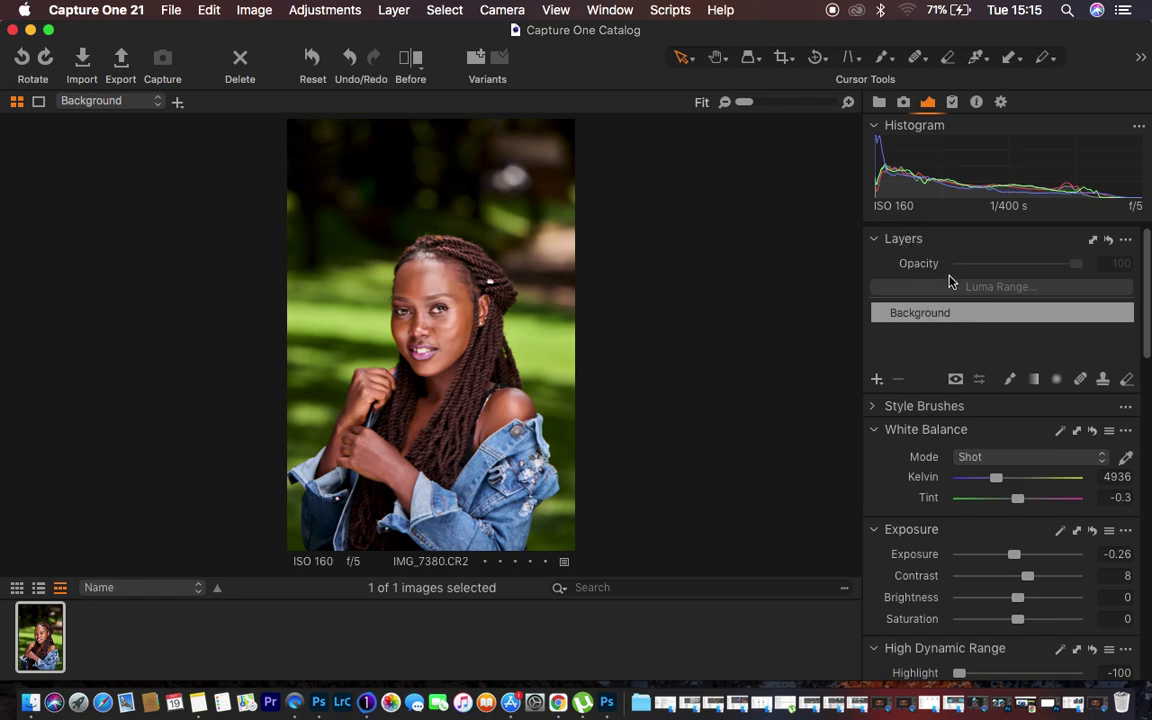
{"action": "left_click", "coordinate": [876, 381]}
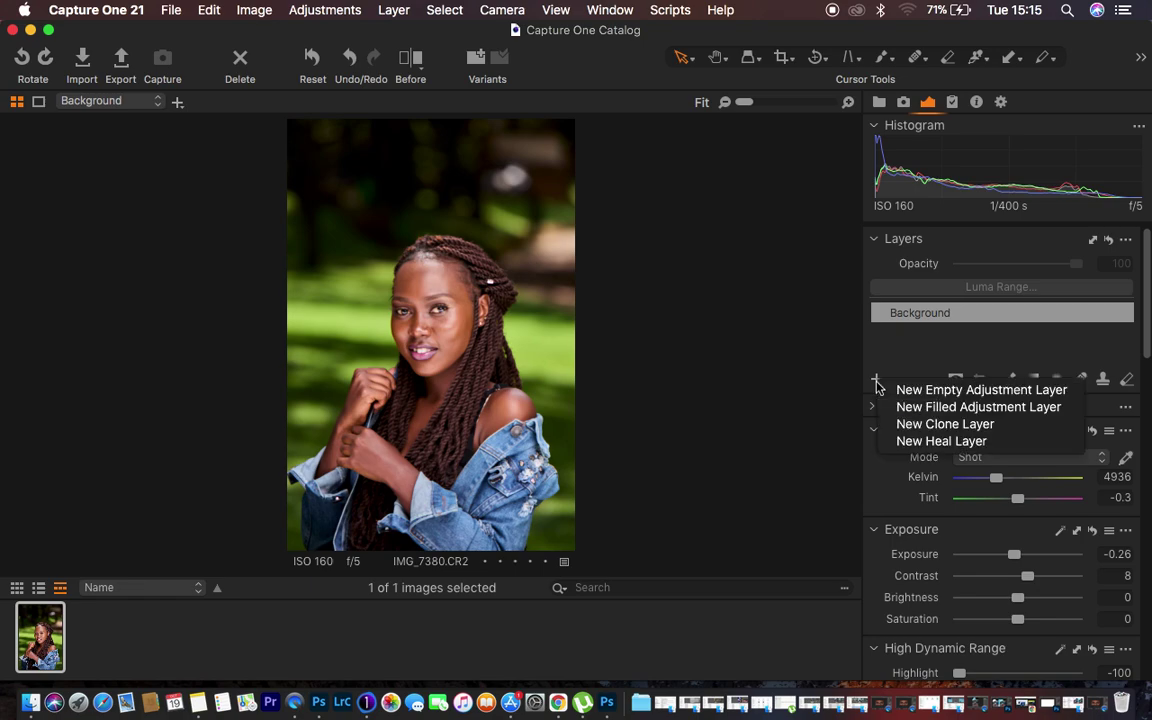
{"action": "left_click", "coordinate": [933, 407]}
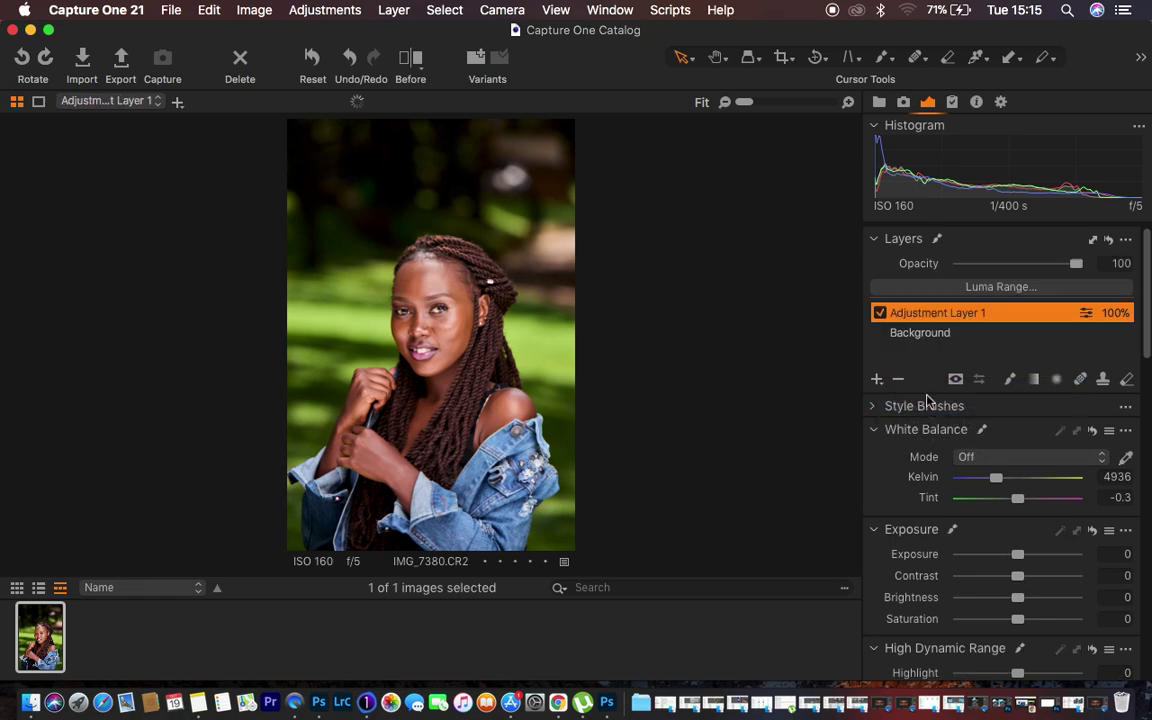
{"action": "double_click", "coordinate": [940, 313]}
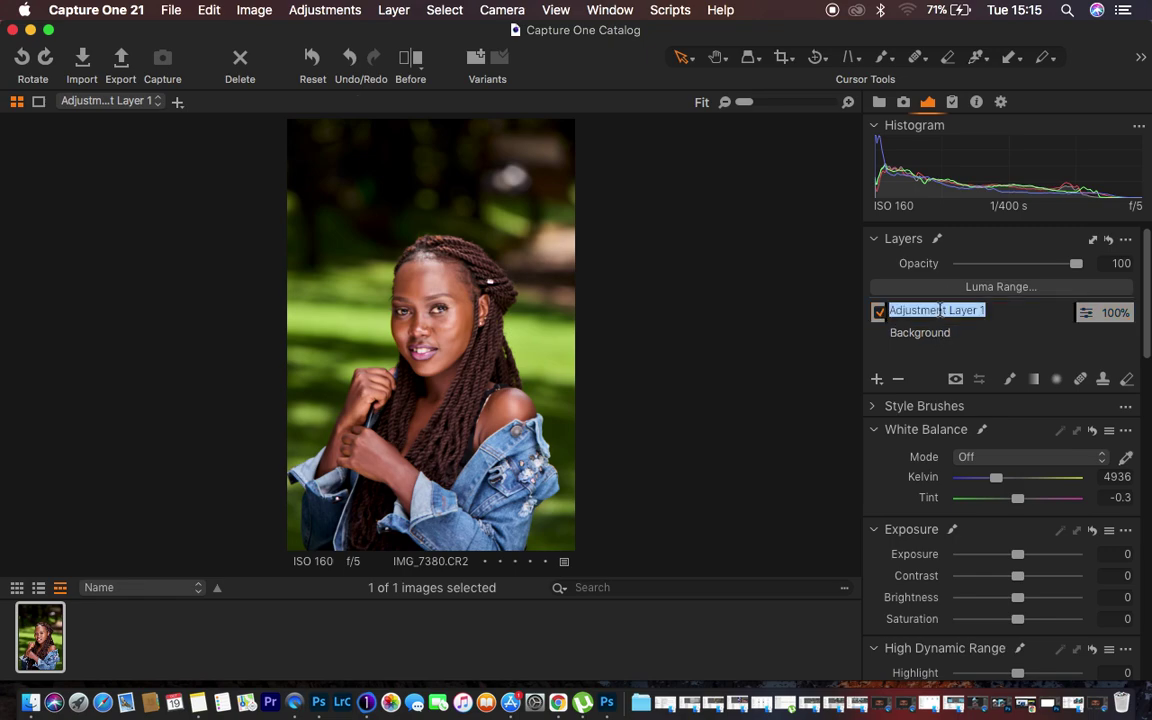
{"action": "type", "text": "colo"}
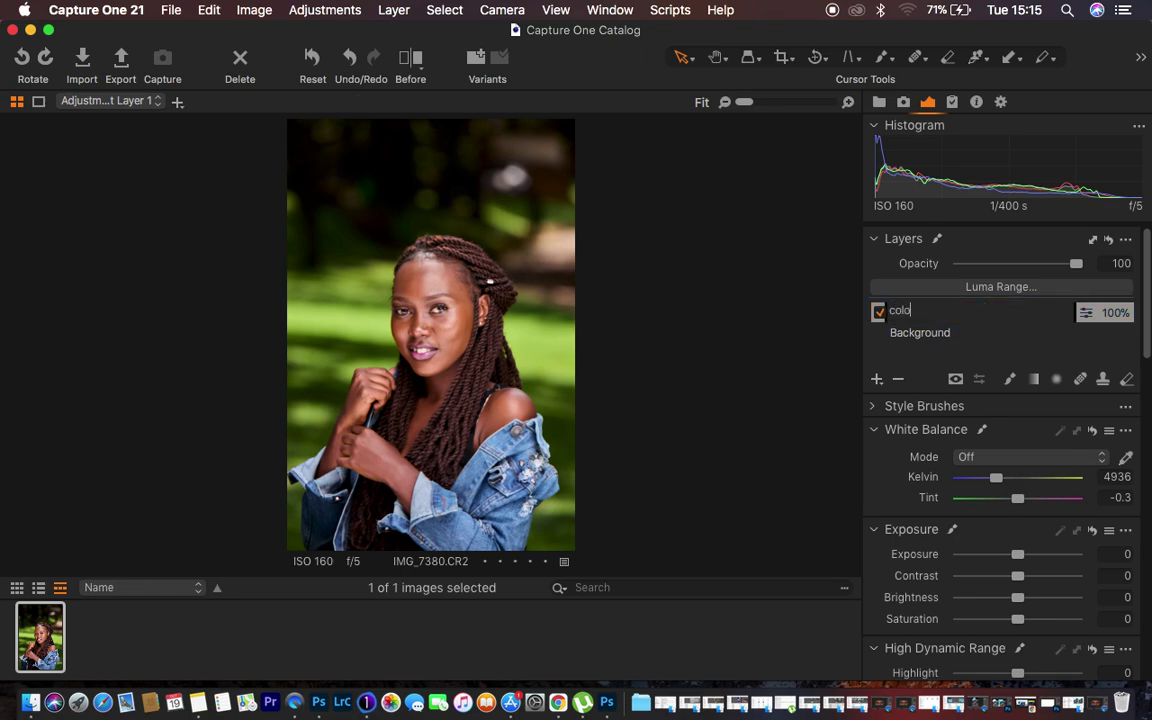
{"action": "type", "text": "r grade"}
{"action": "key", "text": "Return"}
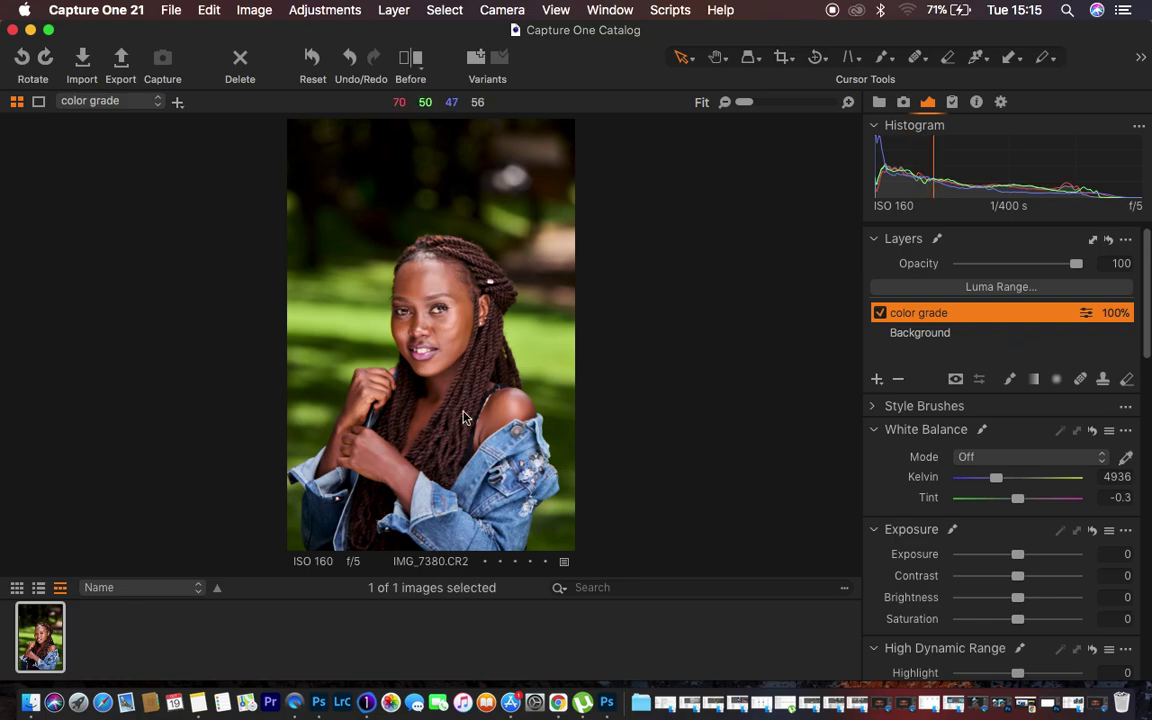
- Sample the woman's skin color from the photo as the Color Editor's Skin Tone range on the color grade layer
{"action": "key", "text": "super+equal"}
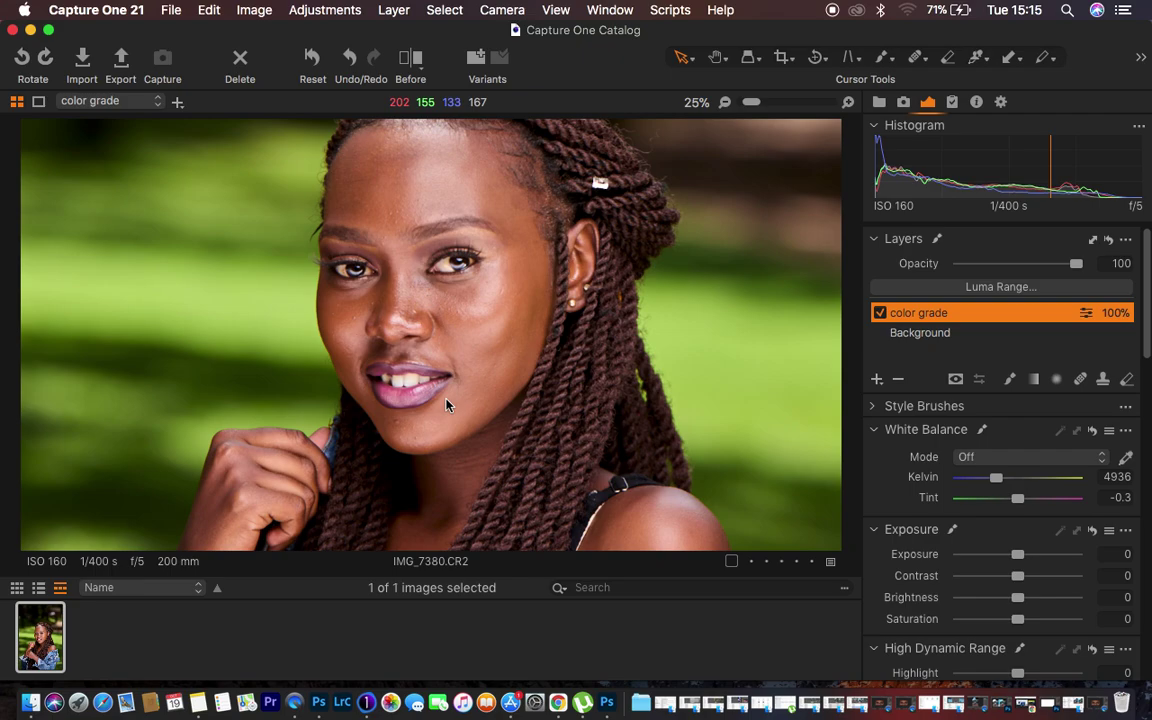
{"action": "key", "text": "super+0"}
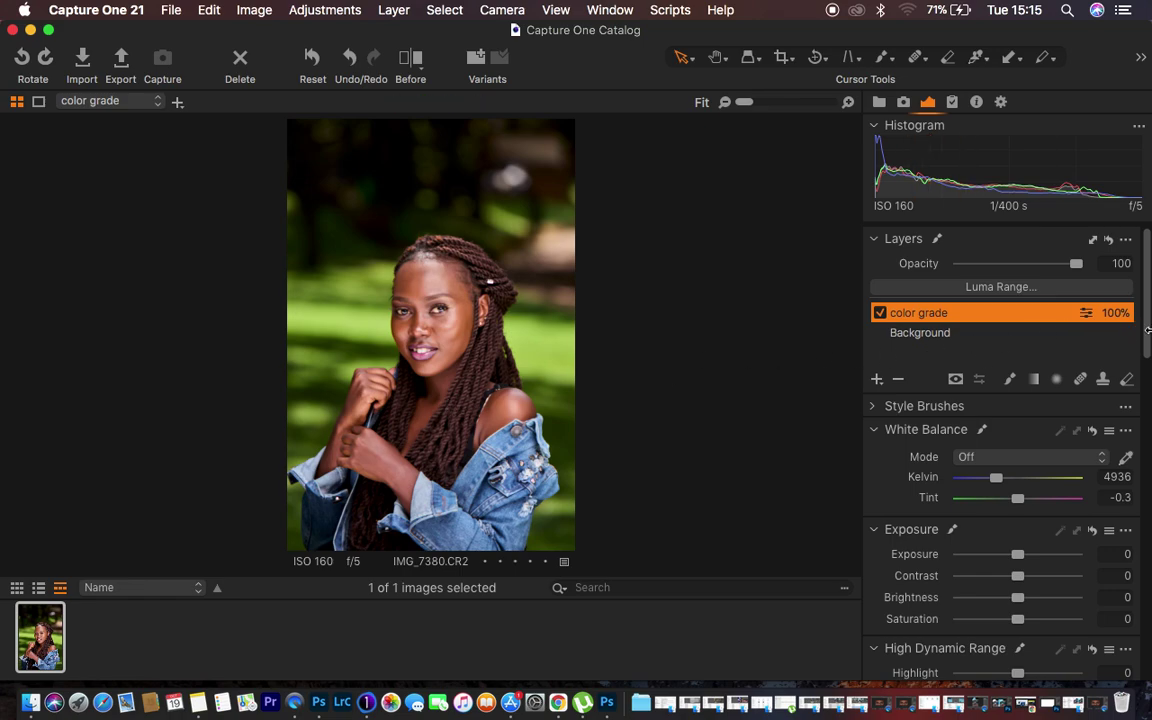
{"action": "left_click_drag", "start_coordinate": [1148, 335], "coordinate": [1138, 545]}
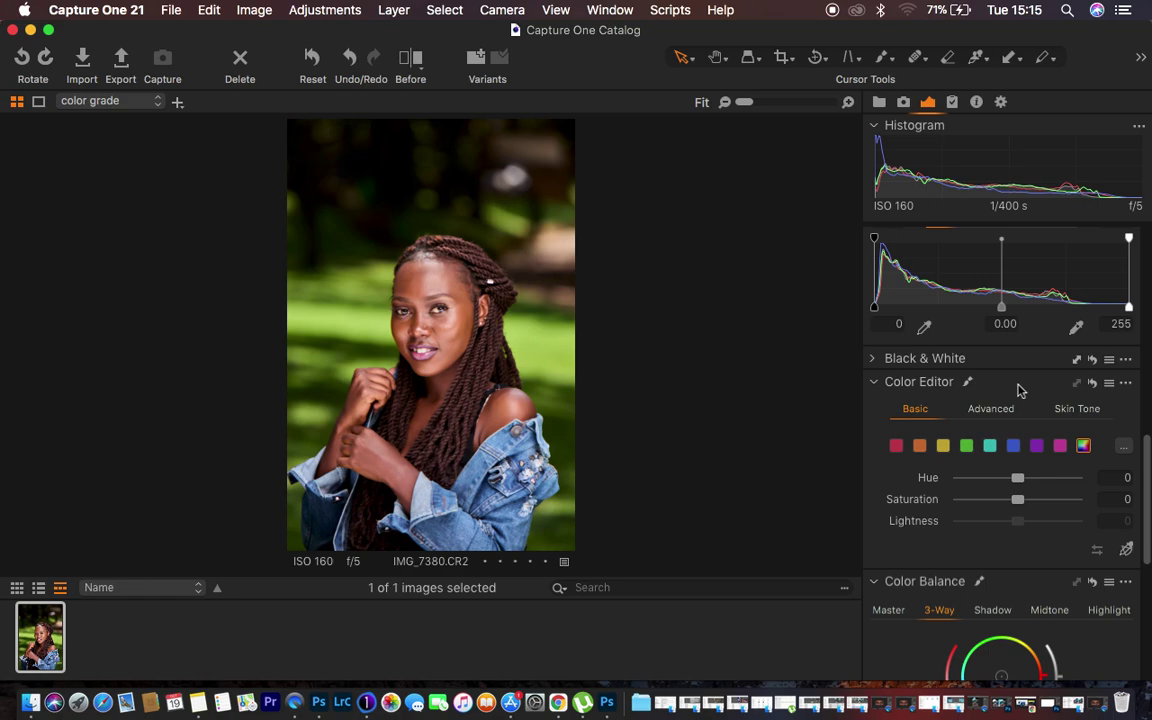
{"action": "left_click", "coordinate": [1076, 410]}
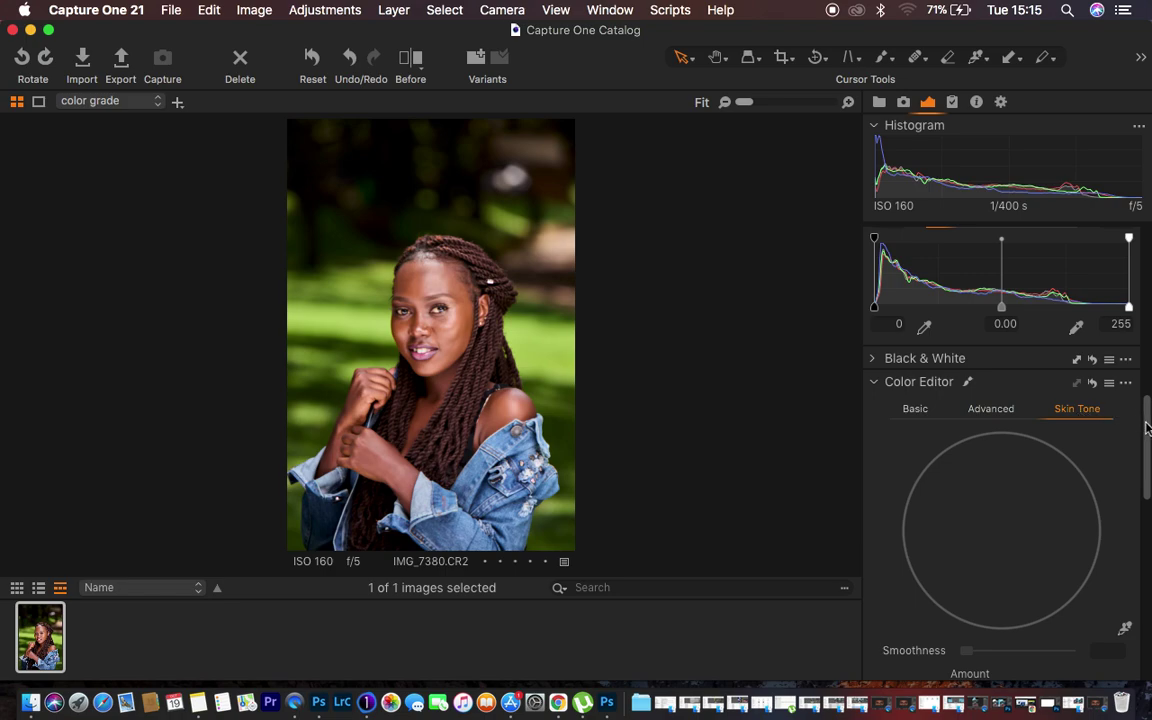
{"action": "left_click_drag", "start_coordinate": [1142, 424], "coordinate": [1138, 472]}
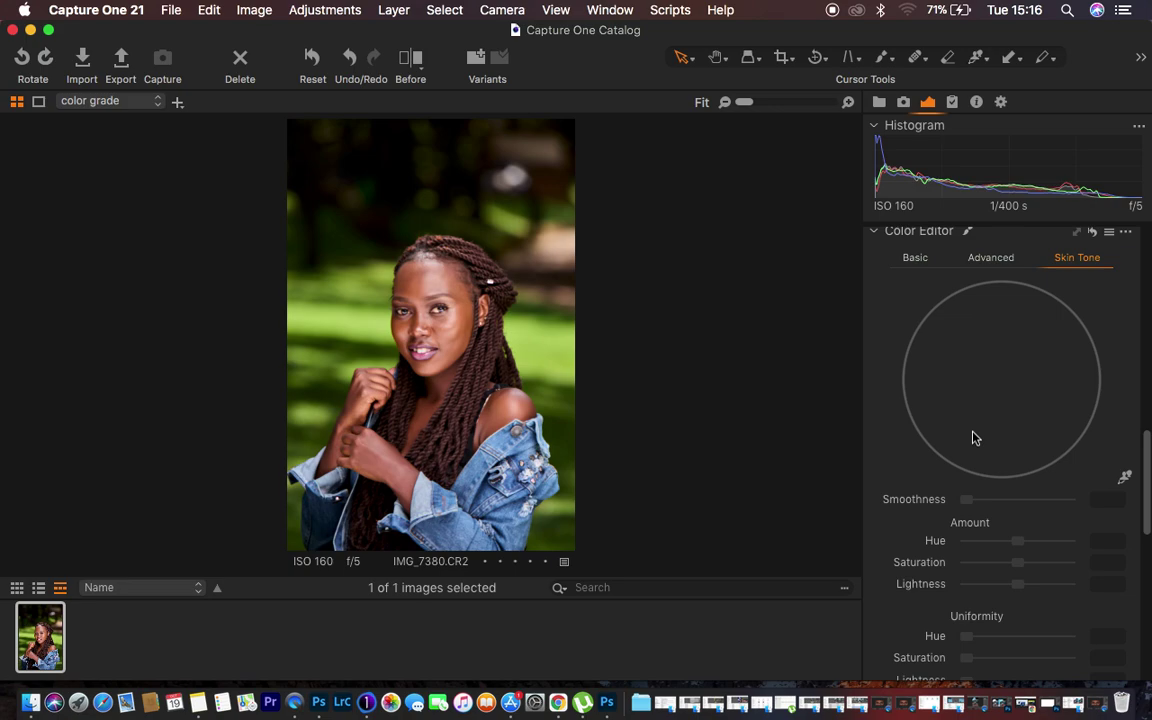
{"action": "left_click", "coordinate": [1124, 481]}
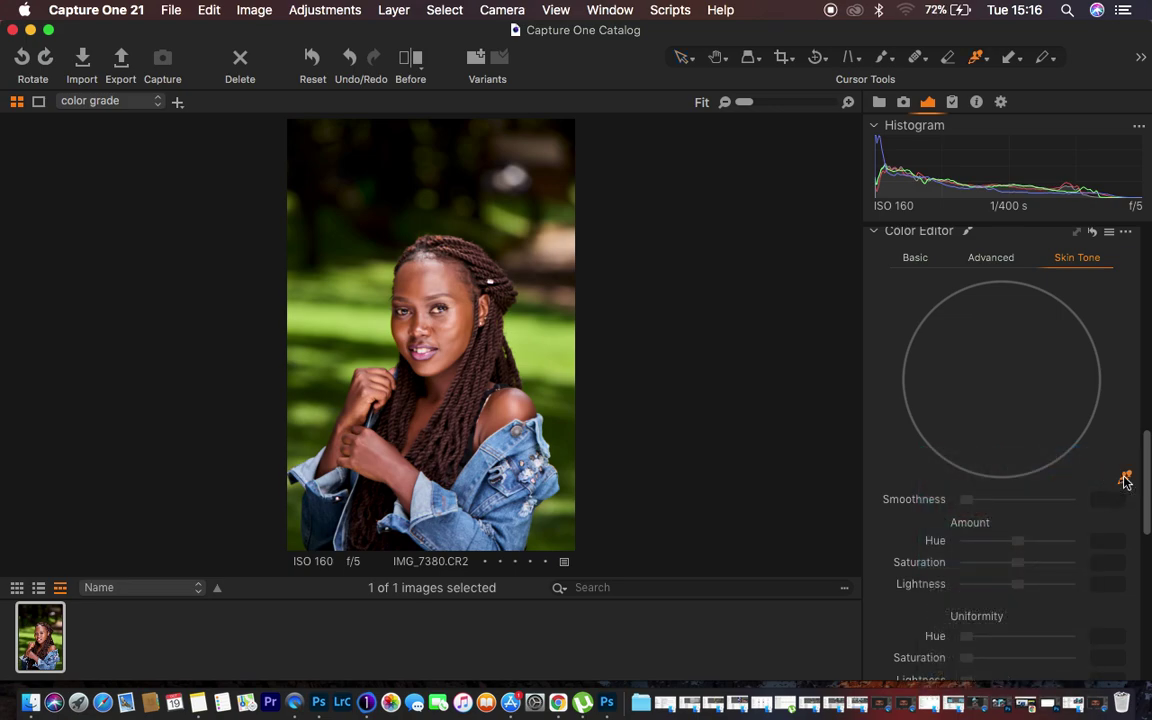
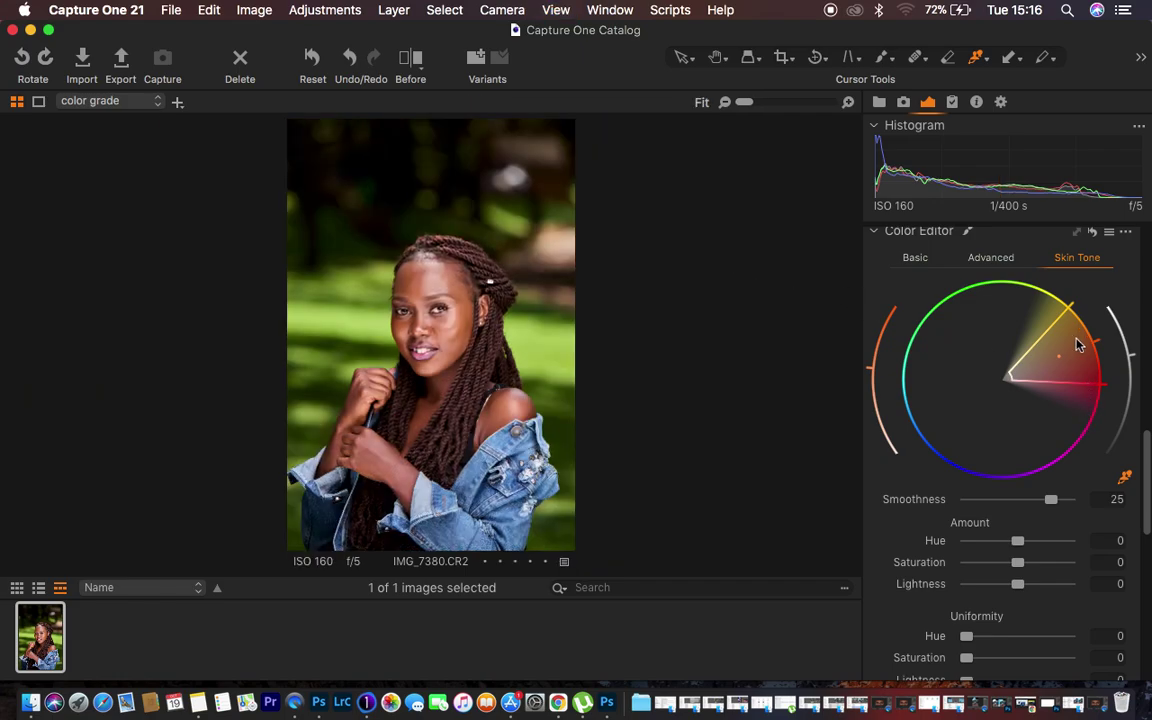
- Preview which areas of the portrait the sampled skin tone range covers, and turn the range view off again
{"action": "scroll", "coordinate": [1072, 487], "scroll_direction": "down", "scroll_amount": 3}
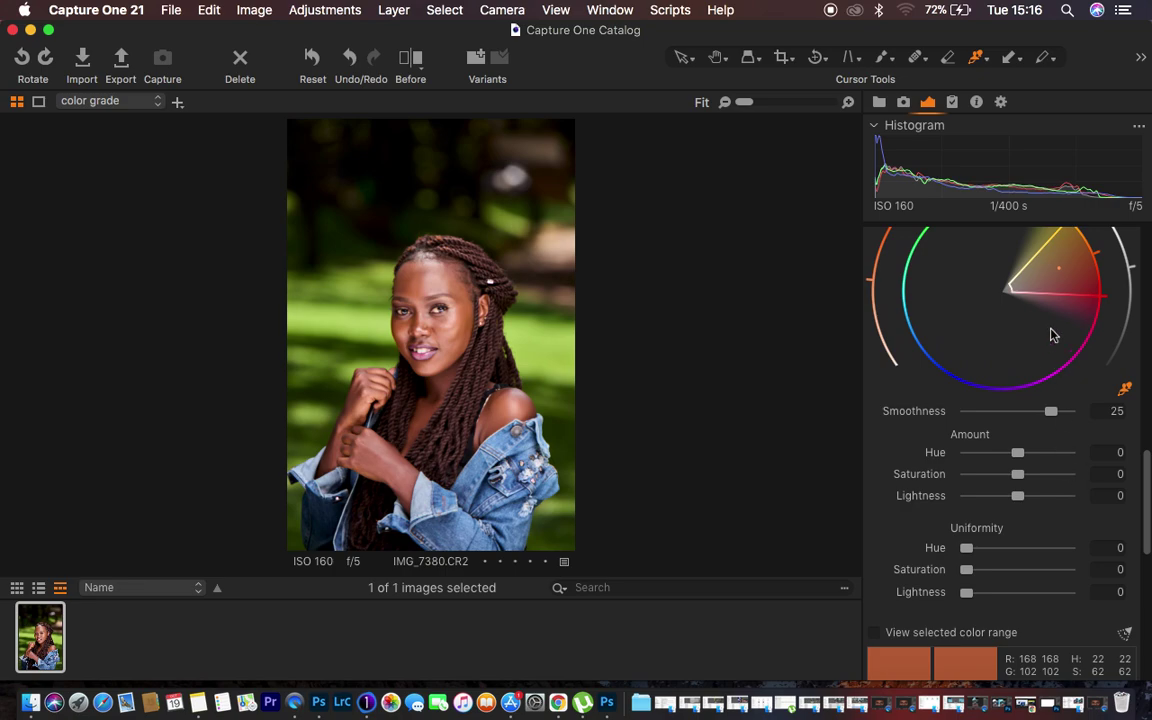
{"action": "left_click", "coordinate": [875, 634]}
{"action": "left_click", "coordinate": [875, 634]}
{"action": "left_click", "coordinate": [875, 634]}
{"action": "scroll", "coordinate": [1147, 480], "scroll_direction": "down", "scroll_amount": 1}
{"action": "scroll", "coordinate": [1147, 480], "scroll_direction": "up", "scroll_amount": 2}
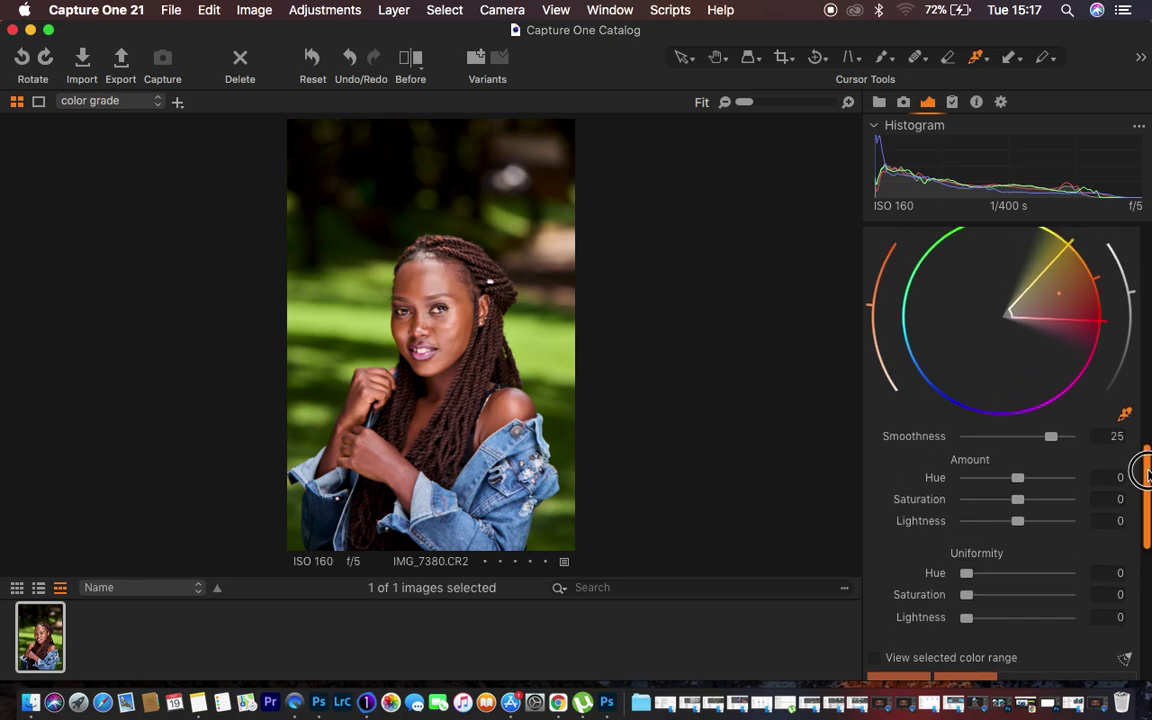
{"action": "scroll", "coordinate": [1147, 480], "scroll_direction": "down", "scroll_amount": 2}
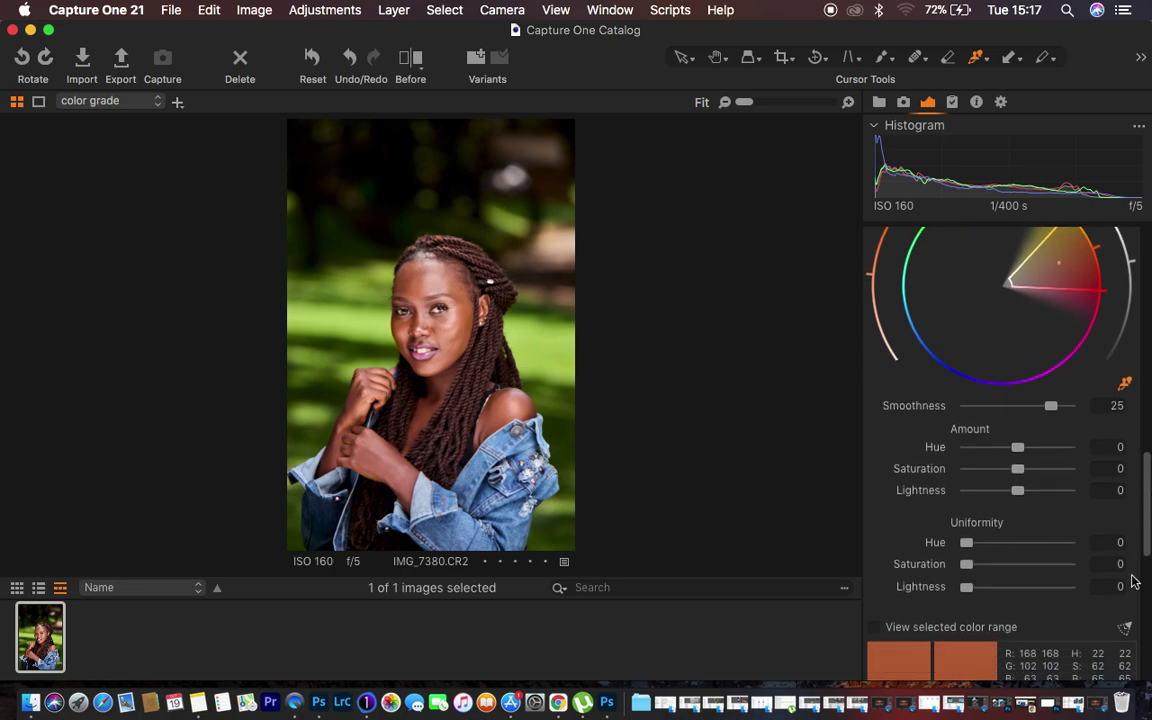
- Even out the skin tone by setting its Uniformity Hue to 84.5 and Uniformity Saturation to 50.8
{"action": "left_click_drag", "start_coordinate": [968, 546], "coordinate": [1050, 548]}
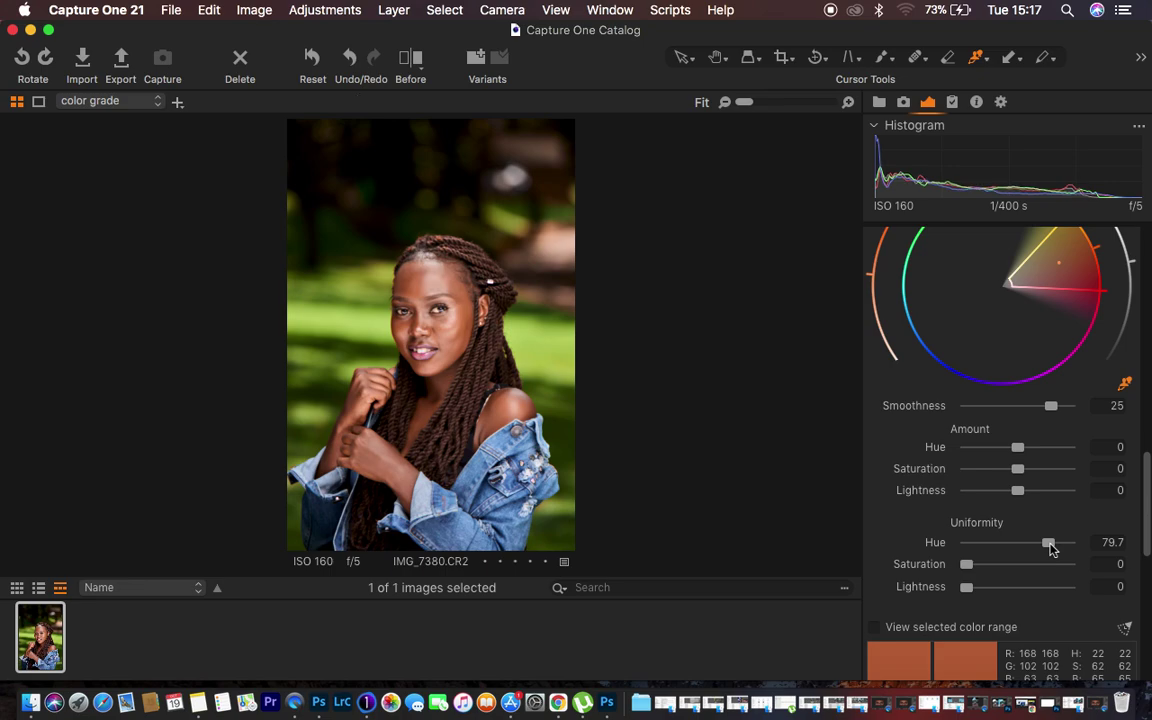
{"action": "left_click_drag", "start_coordinate": [1050, 548], "coordinate": [1056, 548]}
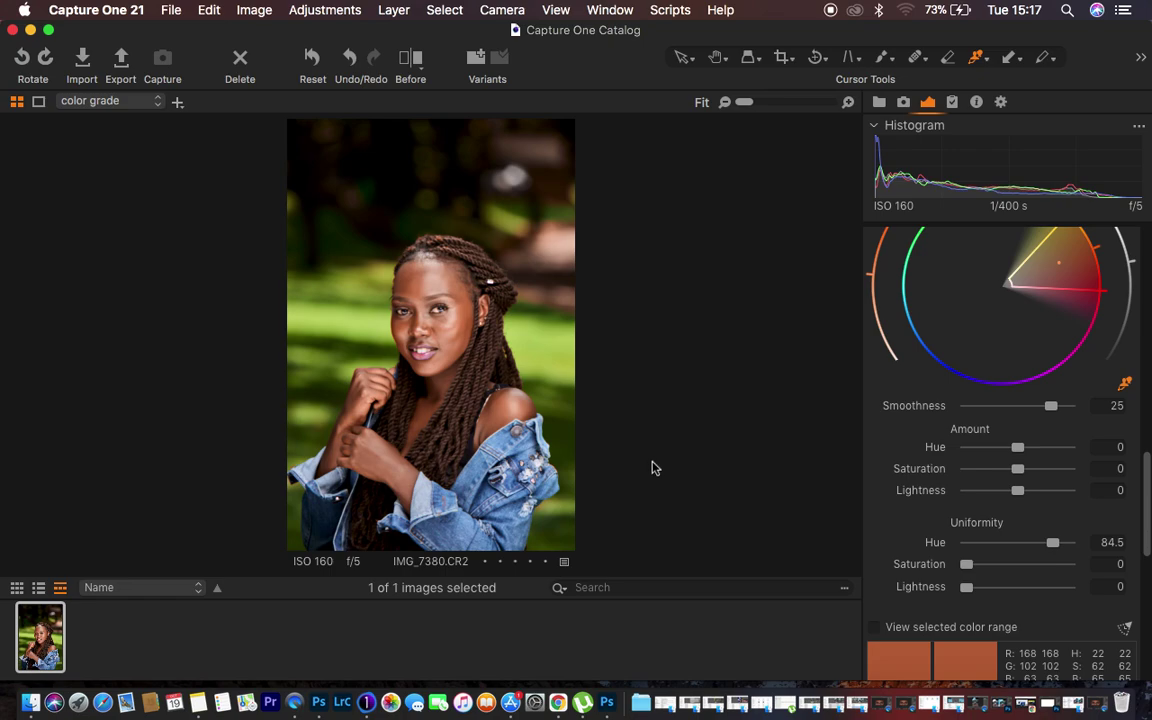
{"action": "left_click_drag", "start_coordinate": [969, 568], "coordinate": [1023, 568]}
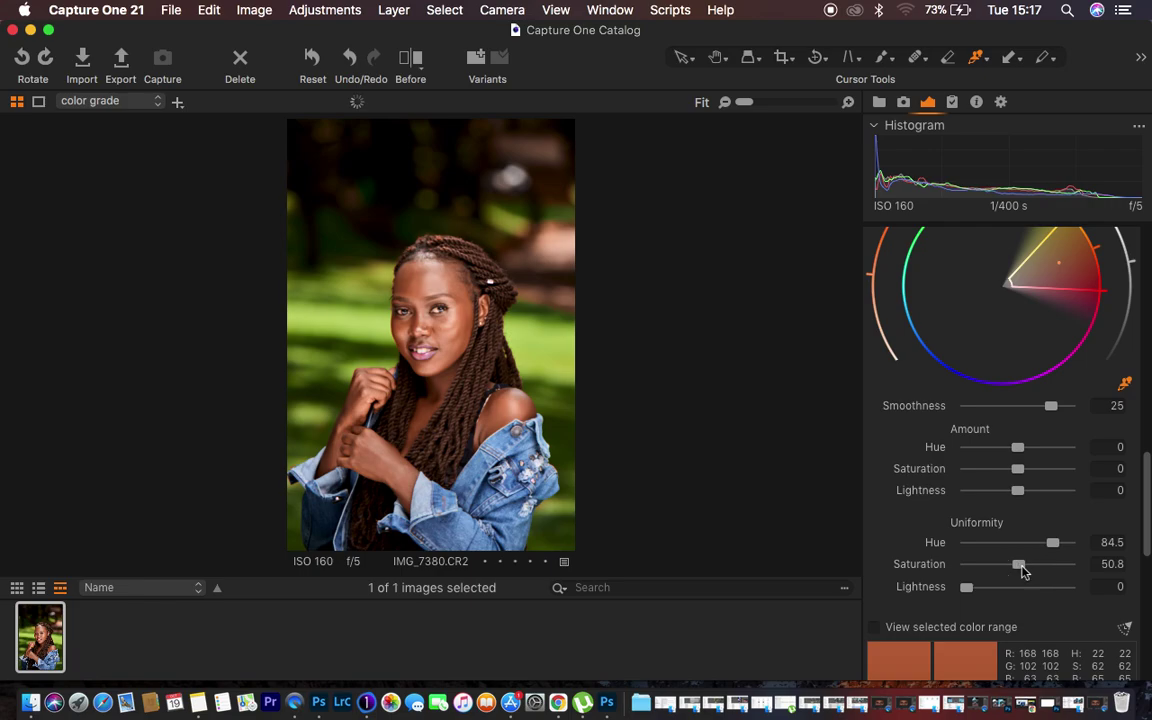
- Check the skin-tone edit up close, compare the whole portrait in the before/after split view, and close the comparison
{"action": "key", "text": "super+equal"}
{"action": "key", "text": "super+0"}
{"action": "left_click", "coordinate": [412, 63]}
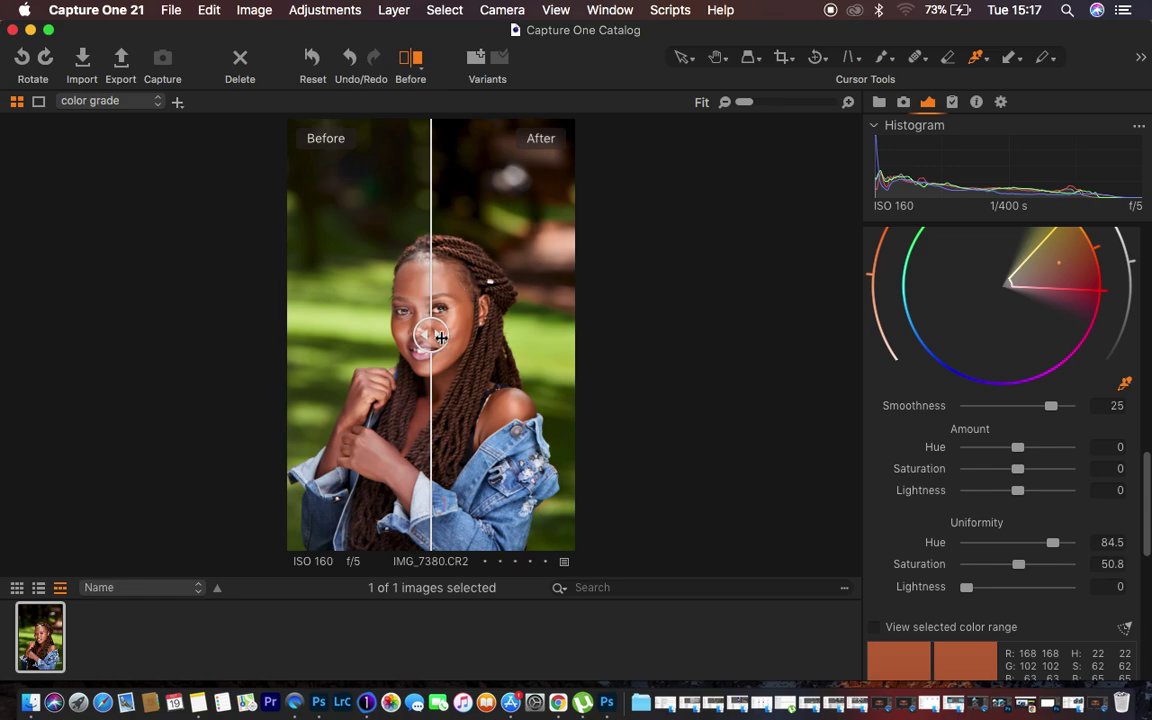
{"action": "left_click_drag", "start_coordinate": [432, 337], "coordinate": [252, 336]}
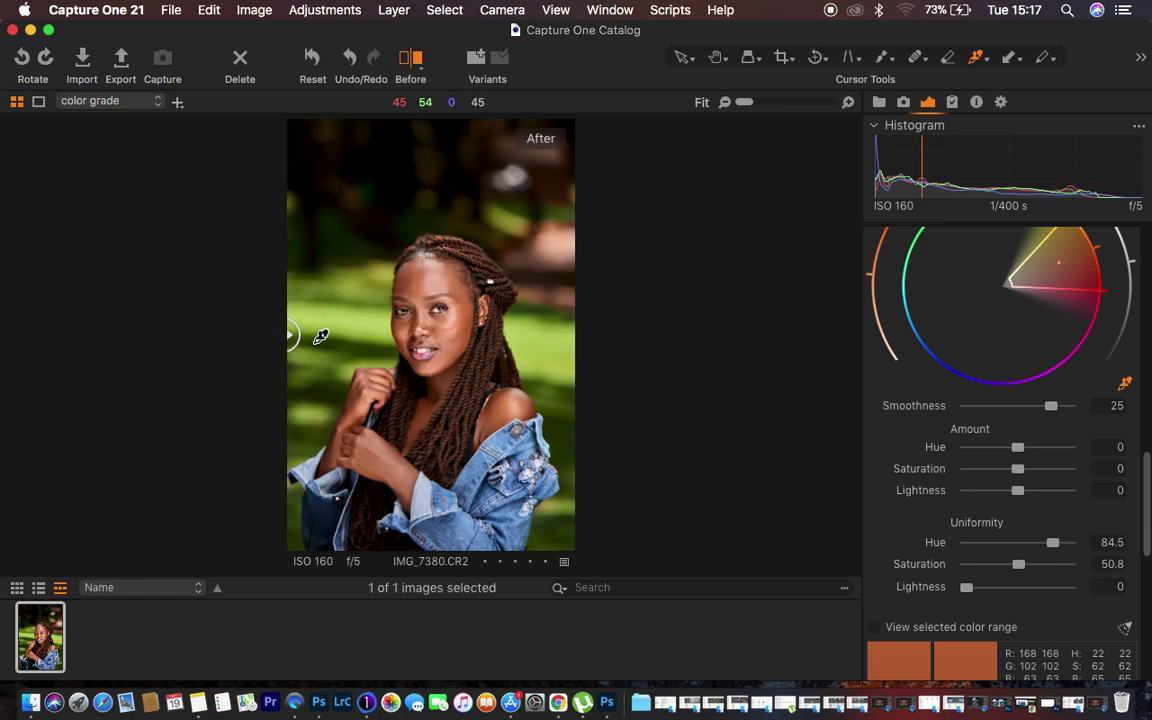
{"action": "left_click_drag", "start_coordinate": [291, 338], "coordinate": [663, 296]}
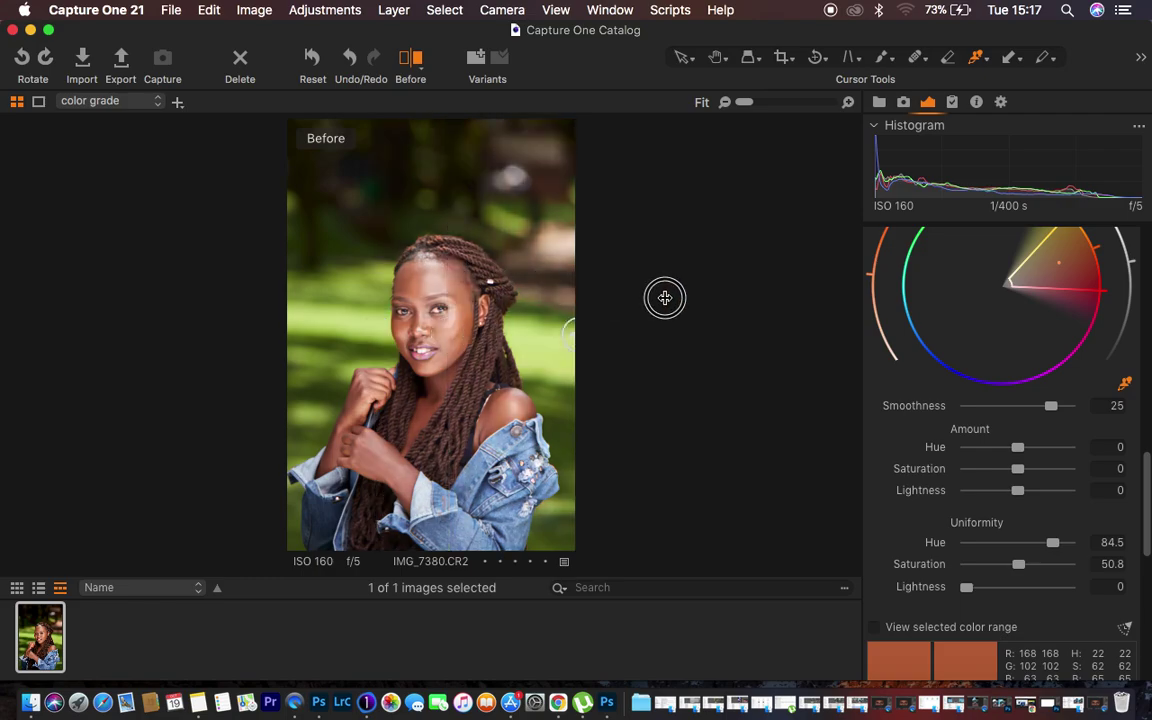
{"action": "left_click_drag", "start_coordinate": [567, 298], "coordinate": [239, 281]}
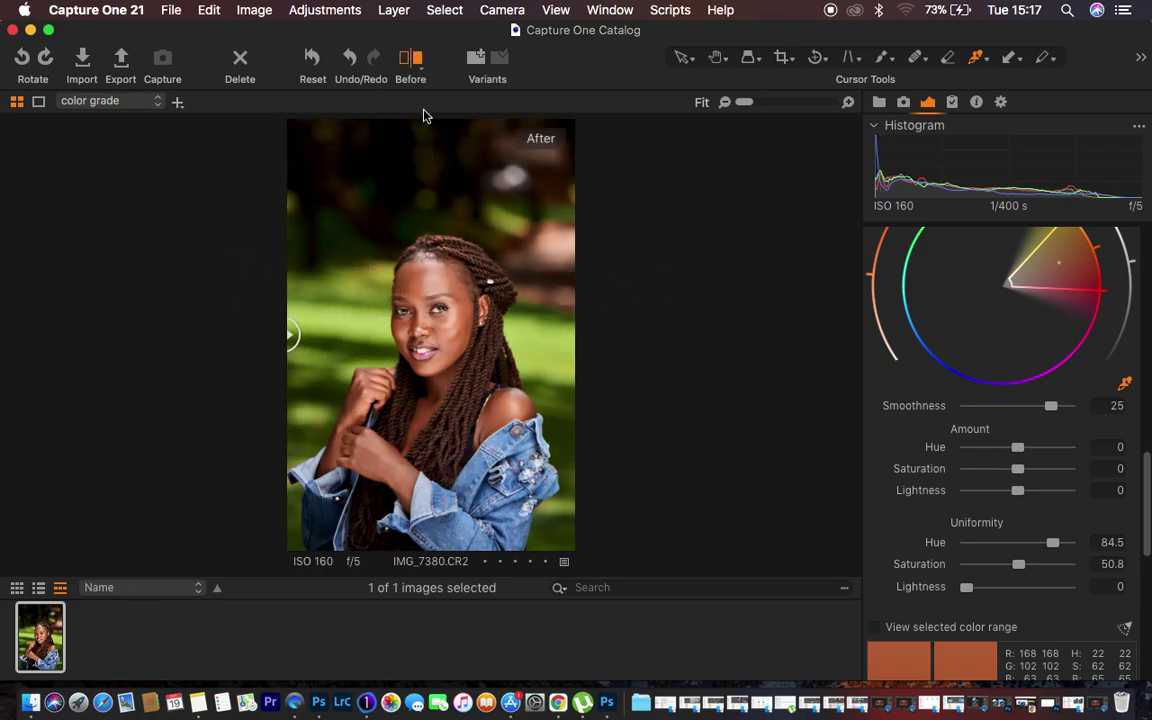
{"action": "left_click", "coordinate": [410, 58]}
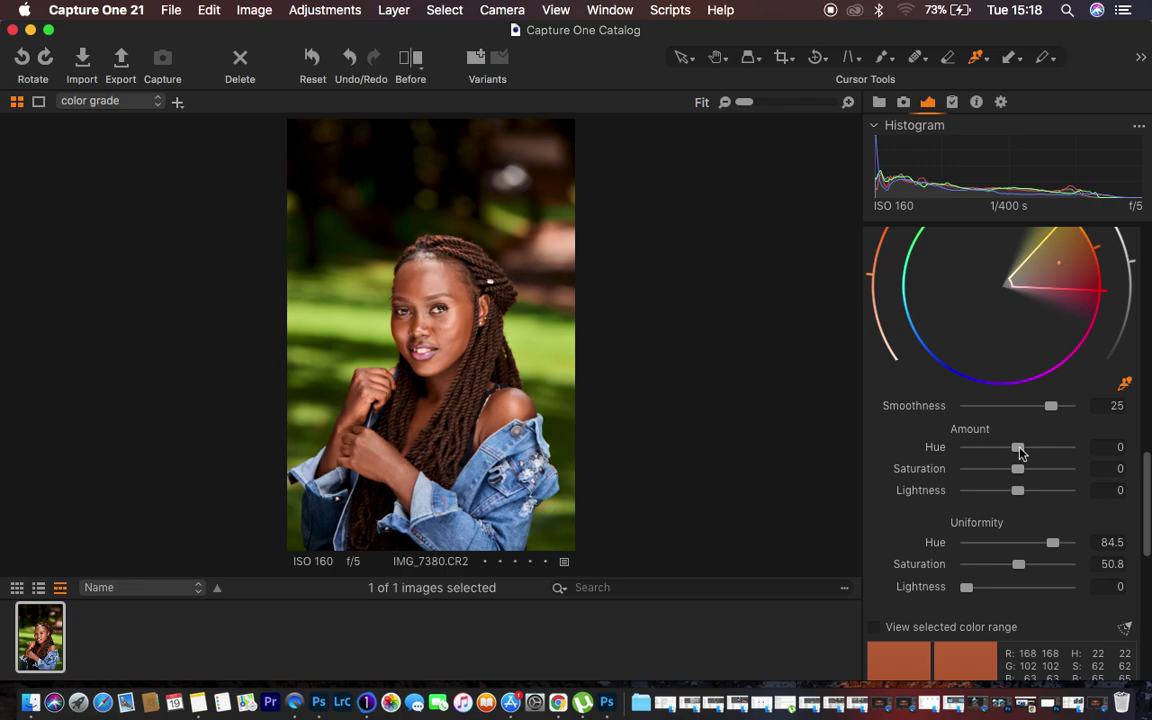
- Try shifting the skin tone's Amount Hue far into the negative and return it to 0
{"action": "left_click", "coordinate": [1019, 452]}
{"action": "left_click_drag", "start_coordinate": [1020, 453], "coordinate": [959, 452]}
{"action": "left_click_drag", "start_coordinate": [968, 452], "coordinate": [1016, 453]}
- Select the green range in the Basic Color Editor and test its Hue at -30 and 30, leaving it at 30
{"action": "scroll", "coordinate": [1008, 388], "scroll_direction": "up", "scroll_amount": 5}
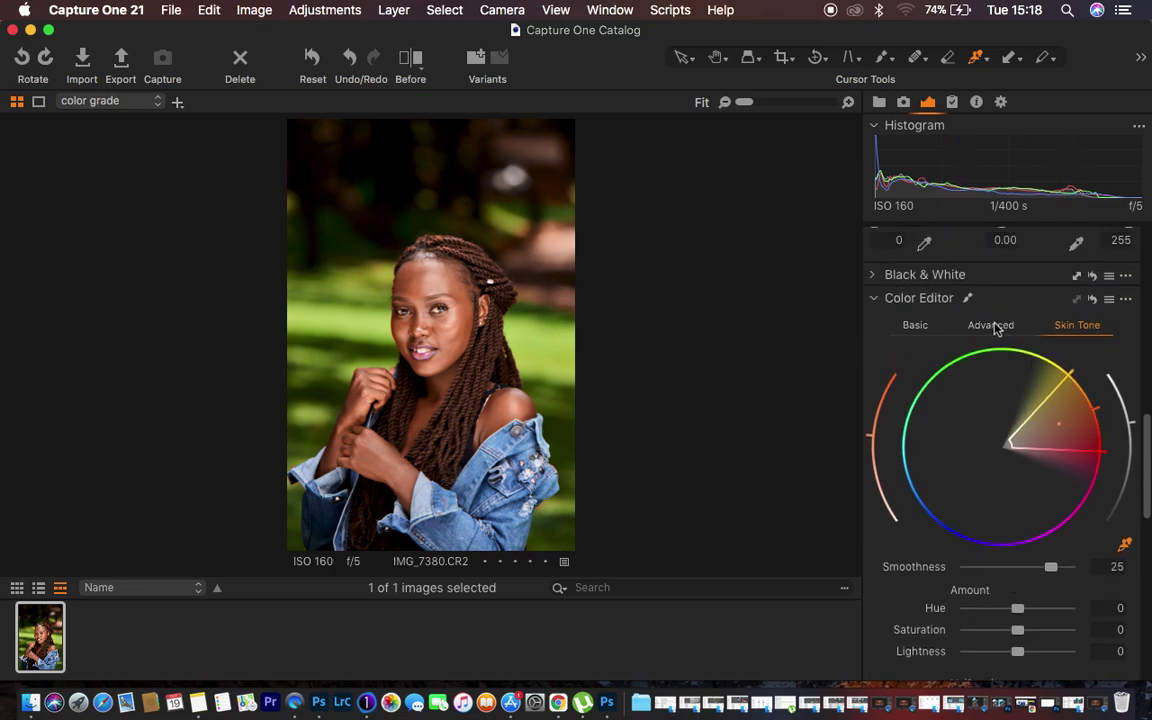
{"action": "left_click", "coordinate": [993, 328]}
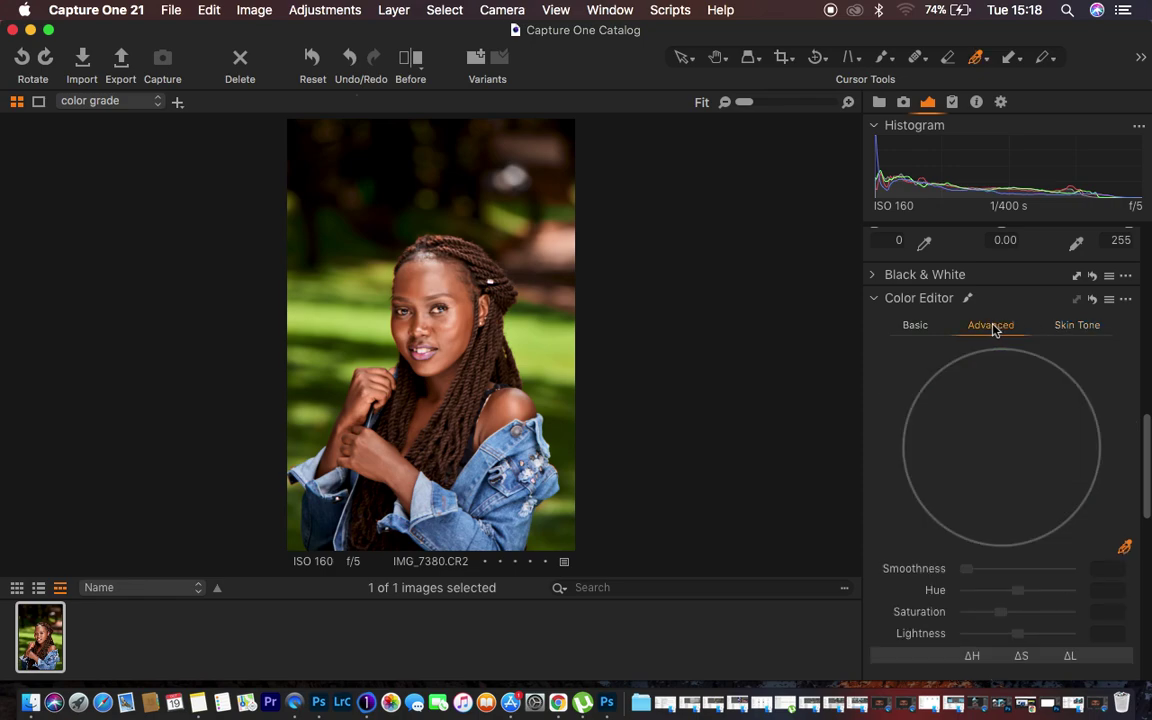
{"action": "left_click", "coordinate": [917, 330]}
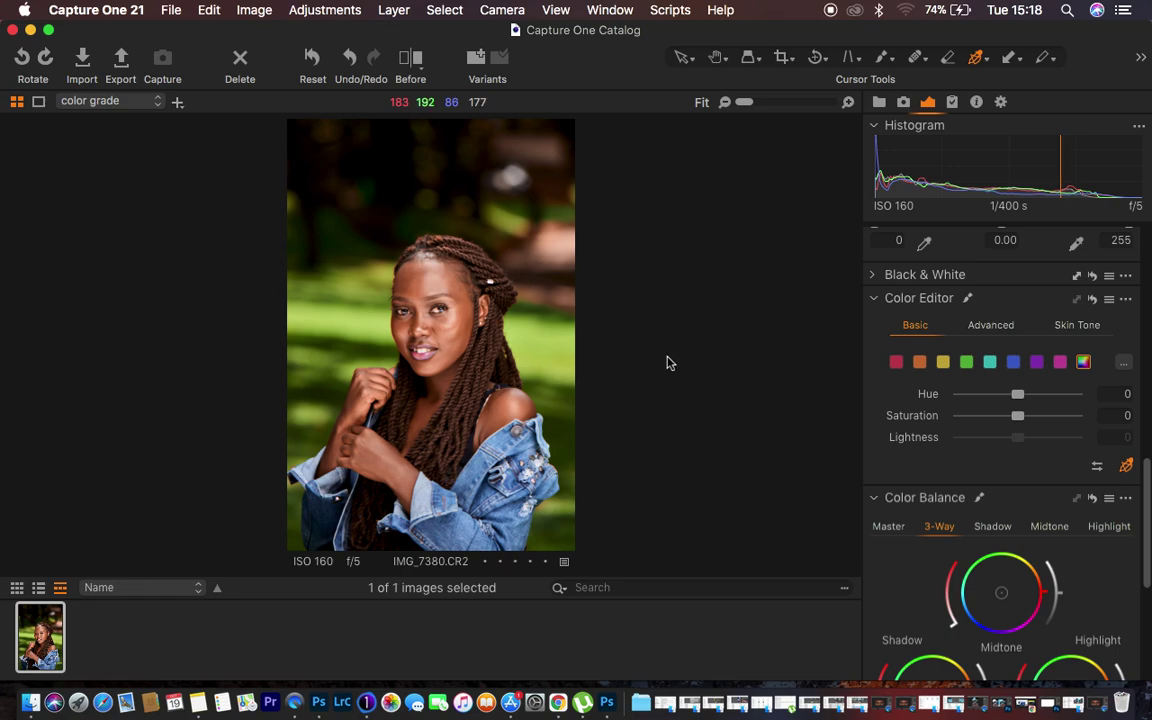
{"action": "left_click", "coordinate": [1013, 364]}
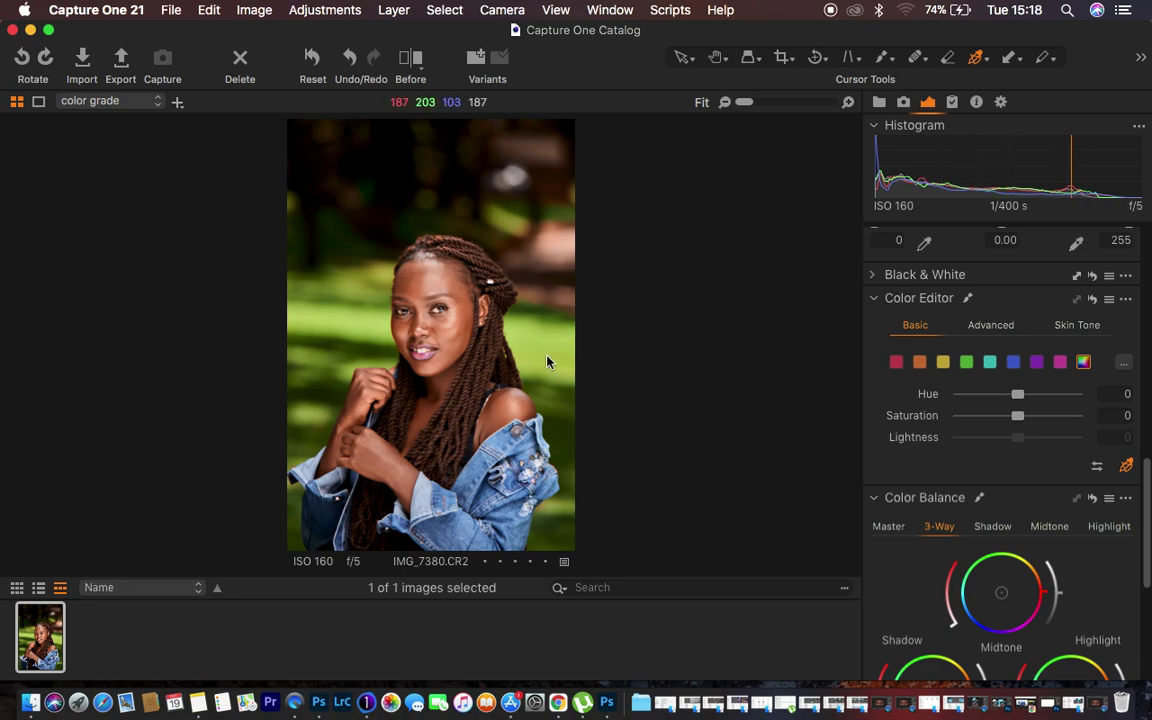
{"action": "left_click", "coordinate": [967, 363]}
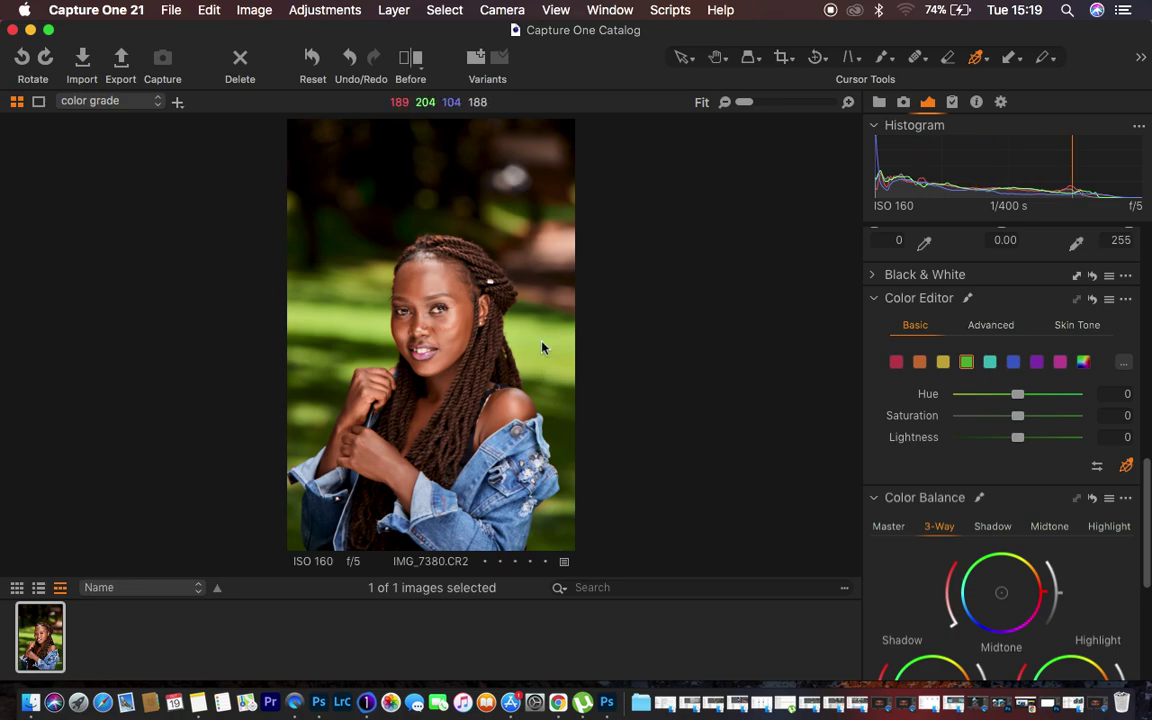
{"action": "left_click_drag", "start_coordinate": [1018, 394], "coordinate": [1100, 394]}
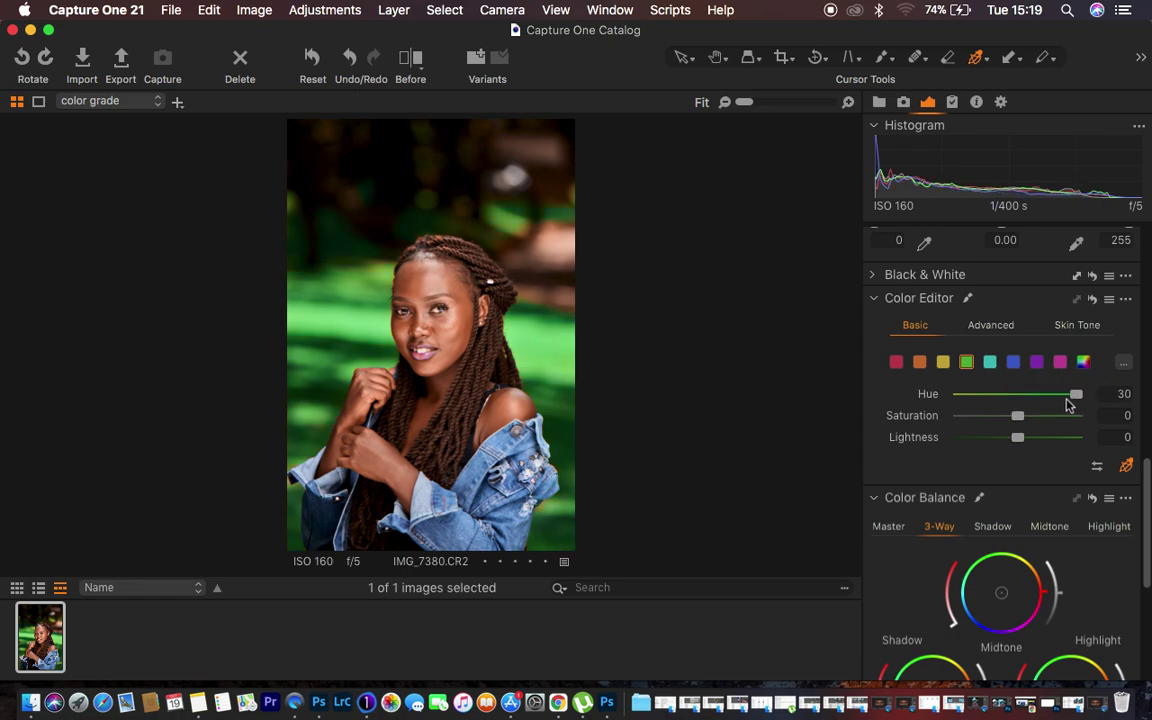
{"action": "left_click_drag", "start_coordinate": [1067, 399], "coordinate": [884, 407]}
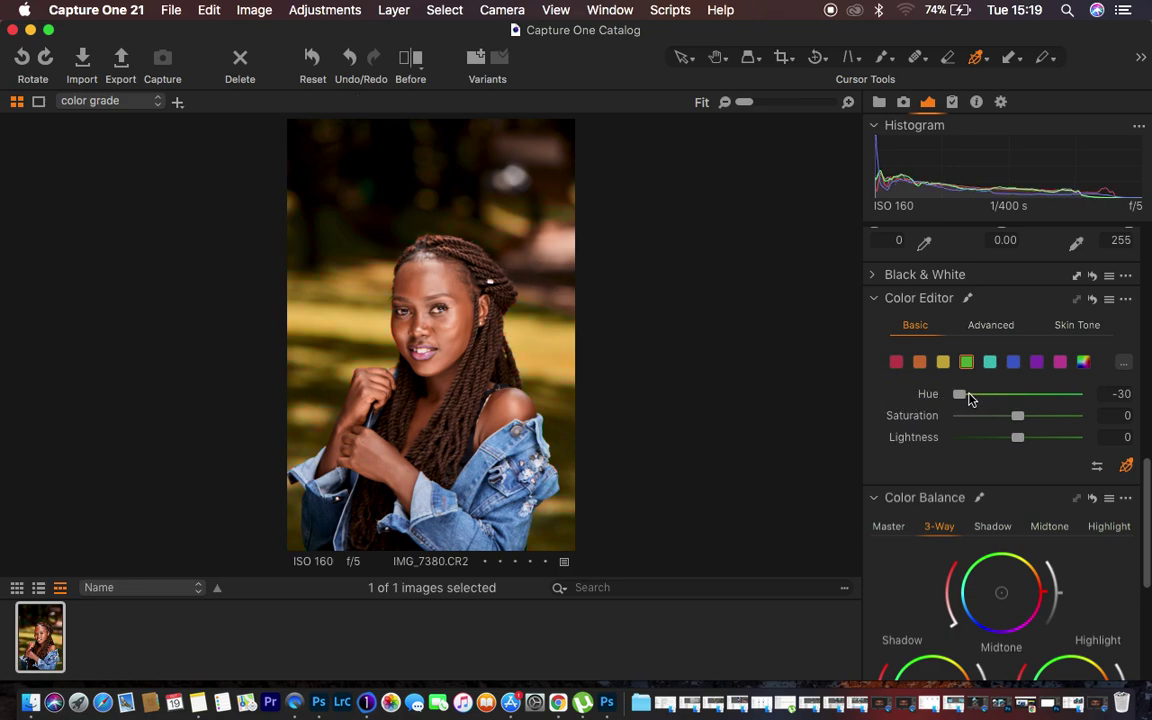
{"action": "left_click_drag", "start_coordinate": [966, 396], "coordinate": [926, 398]}
{"action": "left_click_drag", "start_coordinate": [959, 394], "coordinate": [1146, 408]}
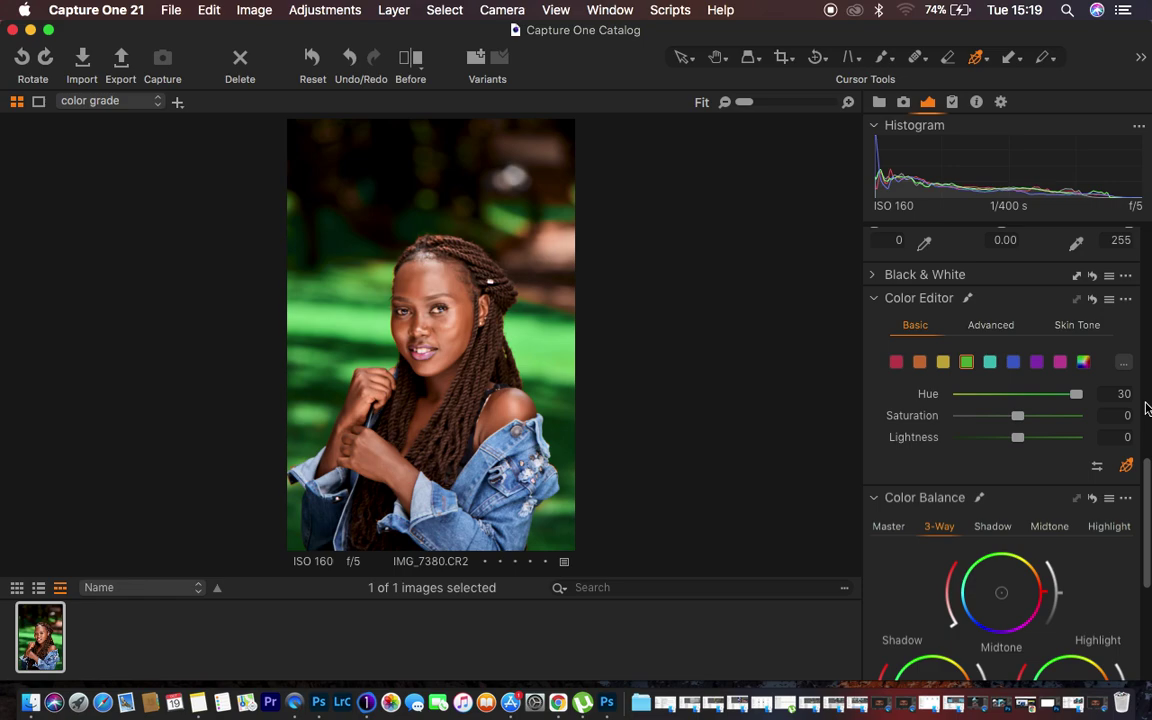
- Mute the background greens with Hue 30, Saturation -42.2 and Lightness -1.6, after also trying Hue -30
{"action": "left_click_drag", "start_coordinate": [1040, 400], "coordinate": [905, 398]}
{"action": "left_click_drag", "start_coordinate": [1020, 421], "coordinate": [1008, 447]}
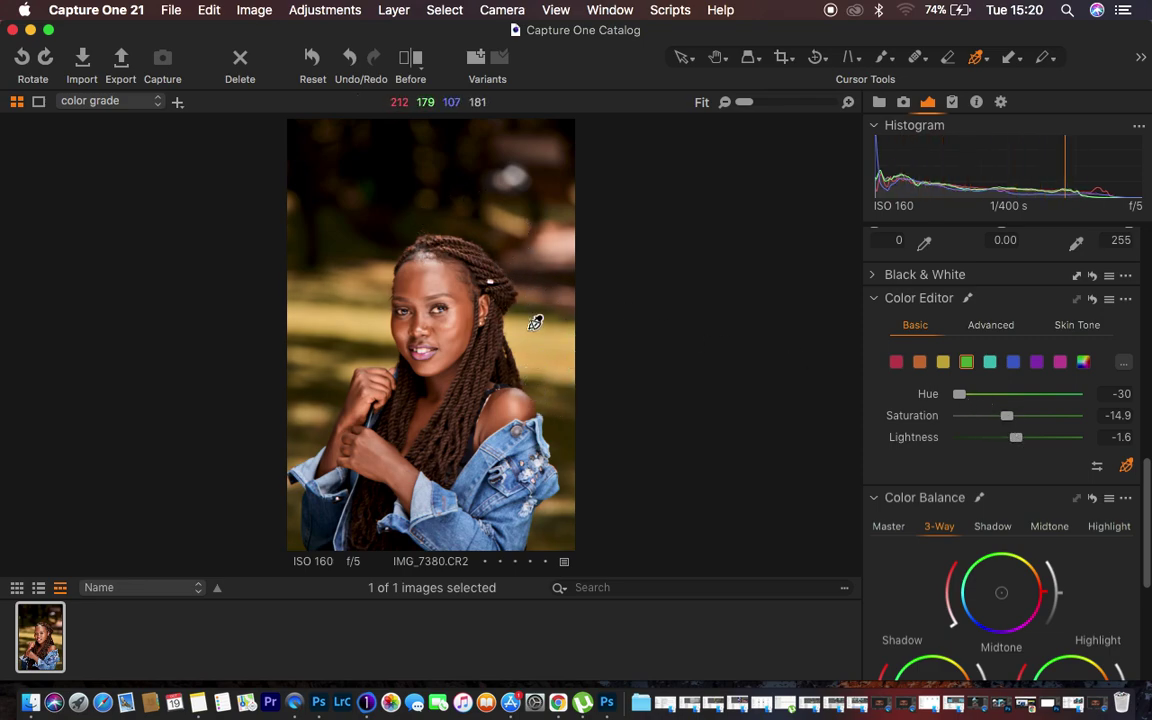
{"action": "left_click_drag", "start_coordinate": [959, 393], "coordinate": [1147, 396]}
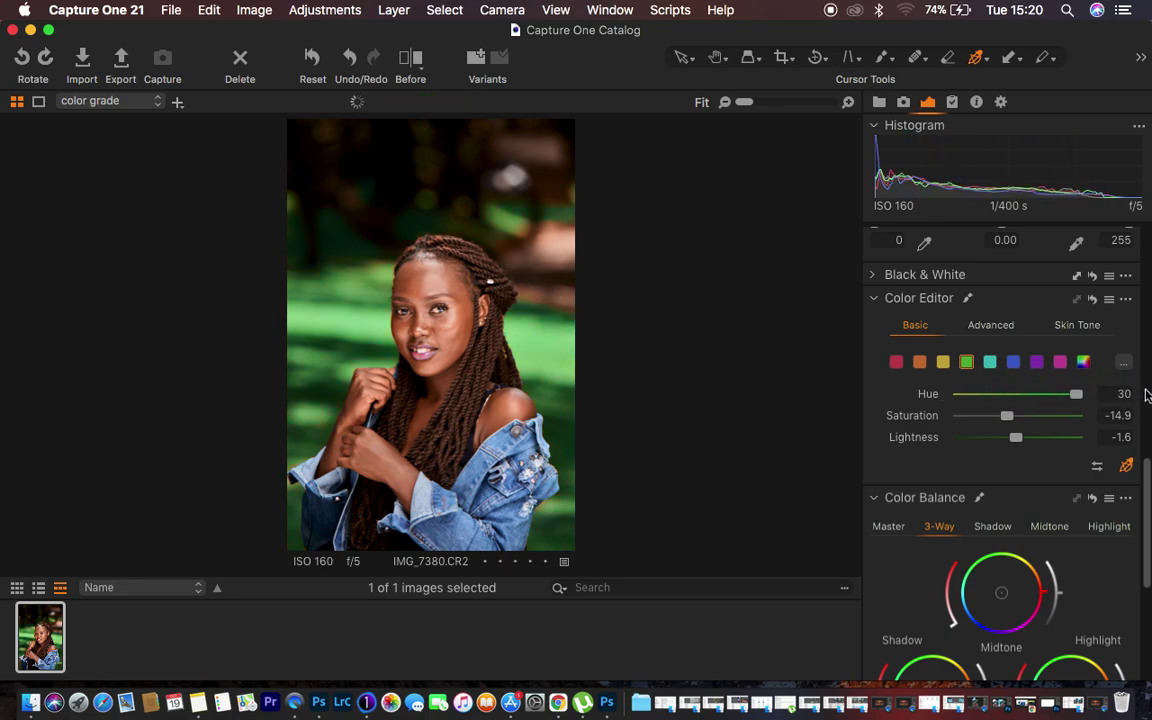
{"action": "left_click_drag", "start_coordinate": [1006, 415], "coordinate": [987, 419]}
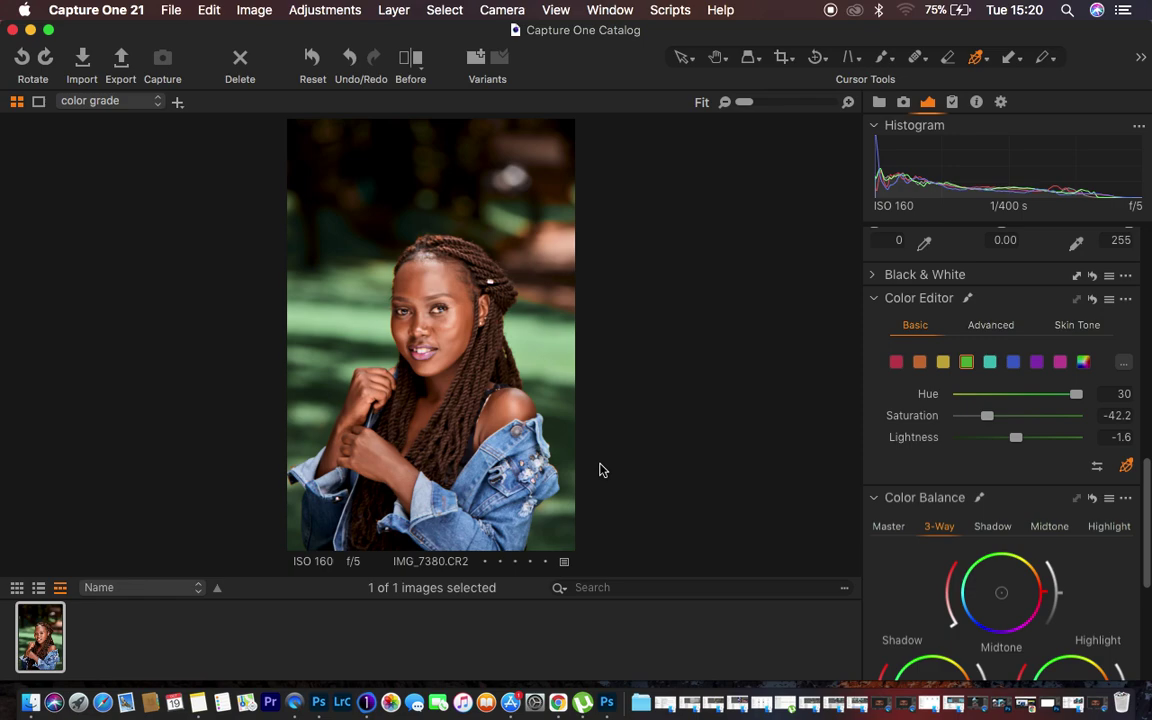
{"action": "left_click", "coordinate": [990, 362]}
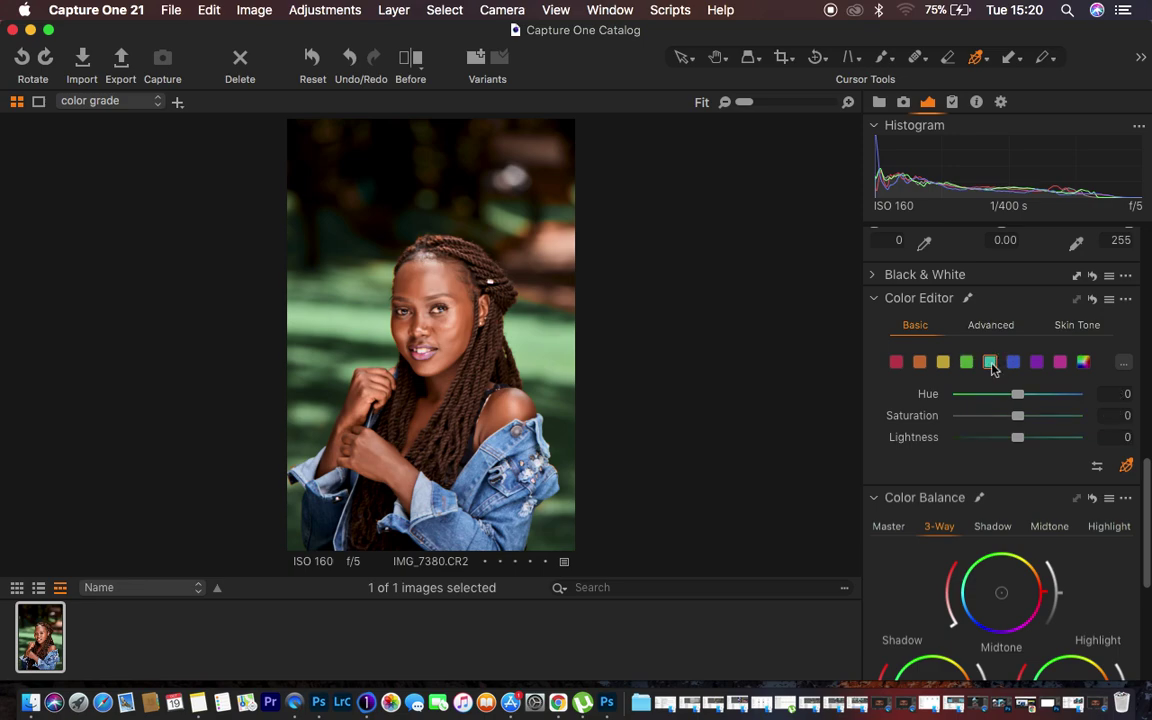
{"action": "left_click", "coordinate": [1013, 363]}
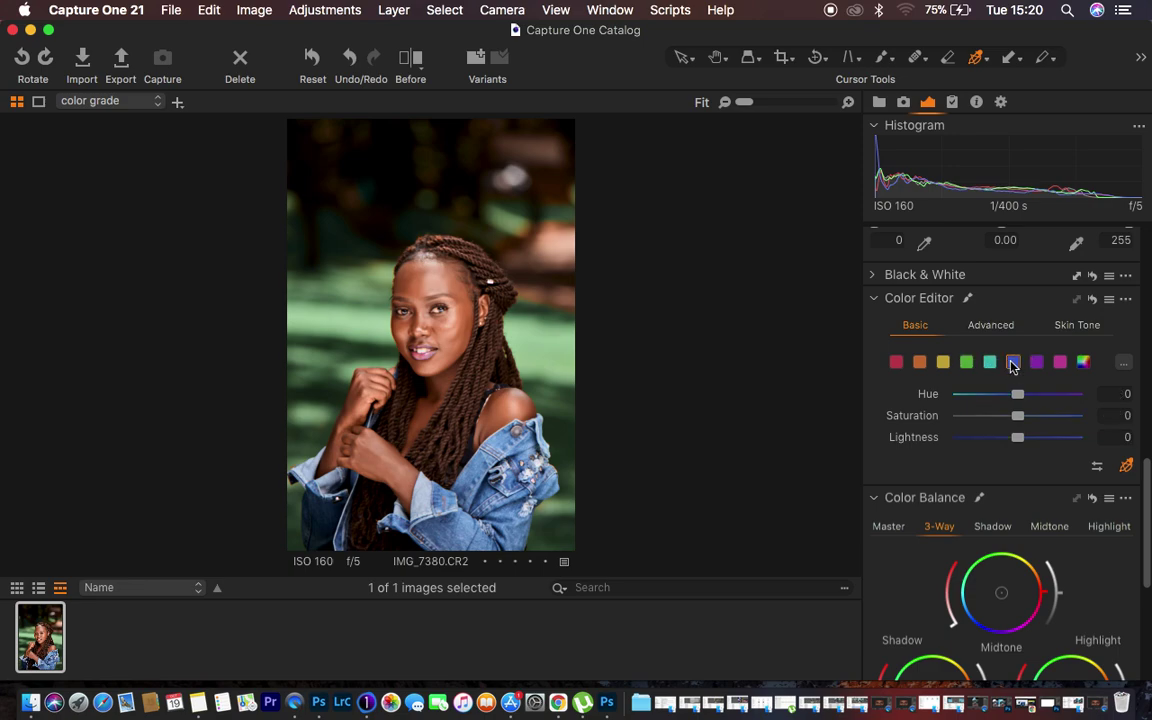
{"action": "left_click_drag", "start_coordinate": [1017, 396], "coordinate": [987, 399]}
{"action": "double_click", "coordinate": [987, 393]}
- Set the cyan range's Hue to -22.2 and the blue range to Hue -21.4, Saturation 0.7 and Lightness -21
{"action": "left_click", "coordinate": [989, 361]}
{"action": "left_click_drag", "start_coordinate": [1018, 394], "coordinate": [976, 402]}
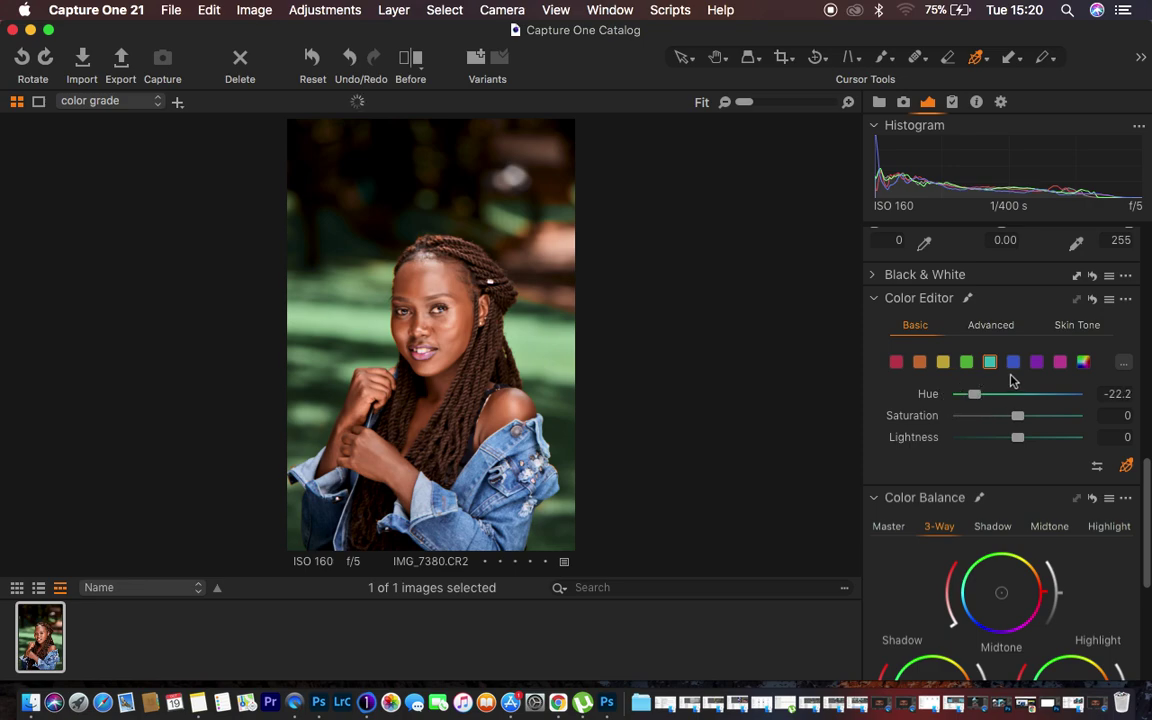
{"action": "left_click", "coordinate": [1014, 366]}
{"action": "left_click_drag", "start_coordinate": [1008, 400], "coordinate": [961, 403]}
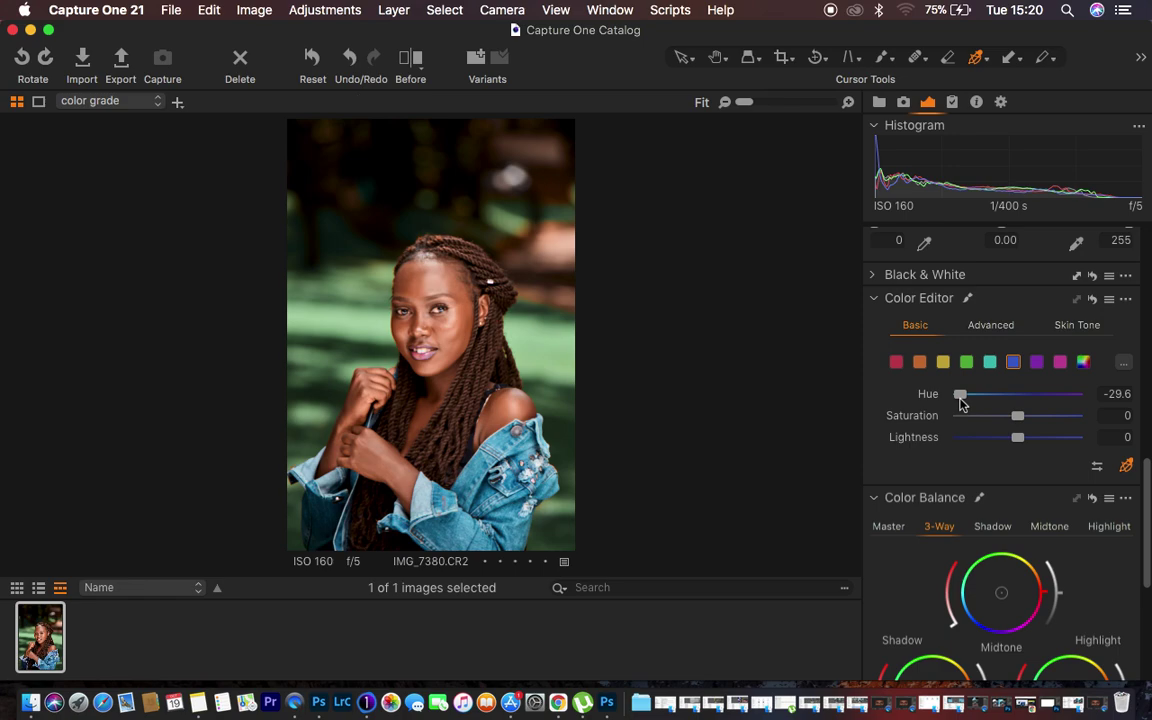
{"action": "left_click_drag", "start_coordinate": [977, 400], "coordinate": [995, 440]}
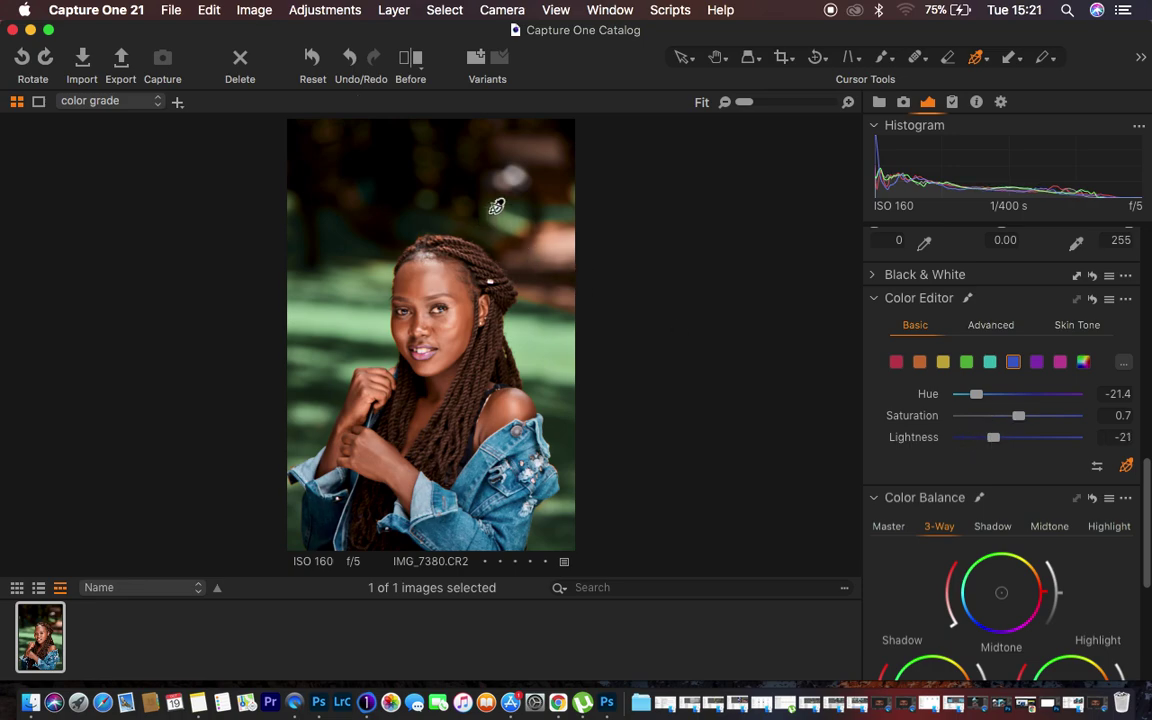
- Compare the whole portrait with the original by sweeping the before/after split divider, and close the comparison
{"action": "left_click", "coordinate": [415, 59]}
{"action": "left_click_drag", "start_coordinate": [436, 342], "coordinate": [278, 303]}
{"action": "left_click", "coordinate": [410, 57]}
- Check the effect of the color grade layer by switching it off and on twice
{"action": "scroll", "coordinate": [1063, 338], "scroll_direction": "up", "scroll_amount": 10}
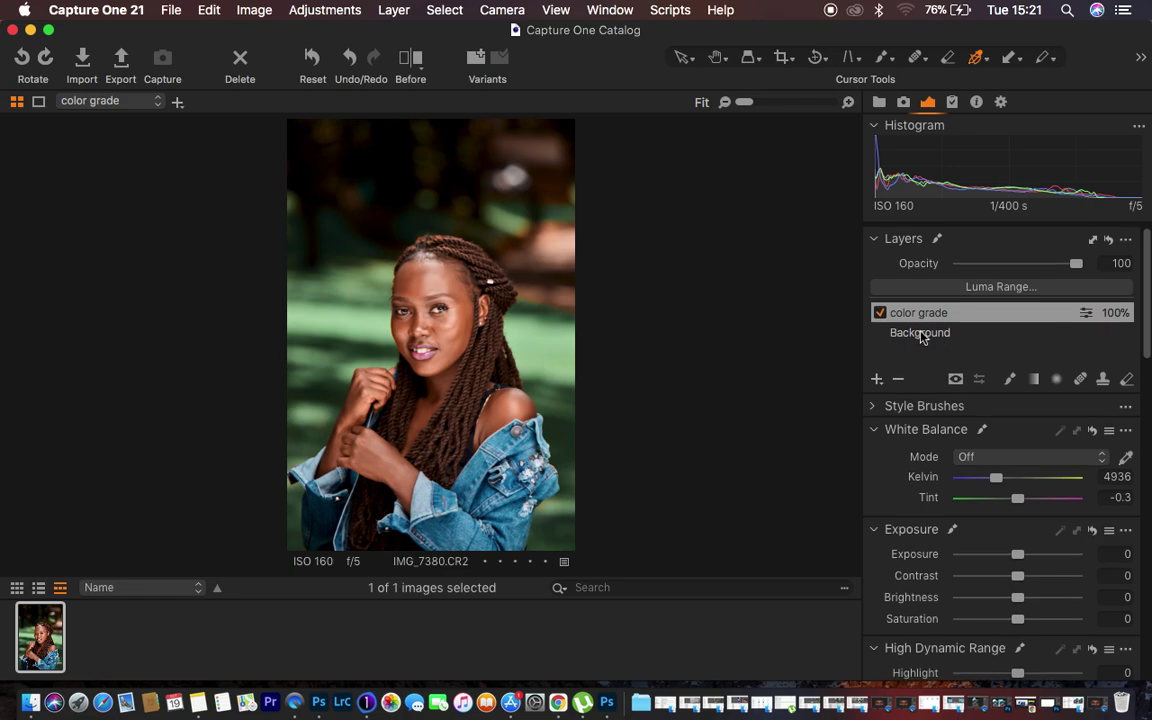
{"action": "left_click", "coordinate": [880, 313]}
{"action": "left_click", "coordinate": [880, 313]}
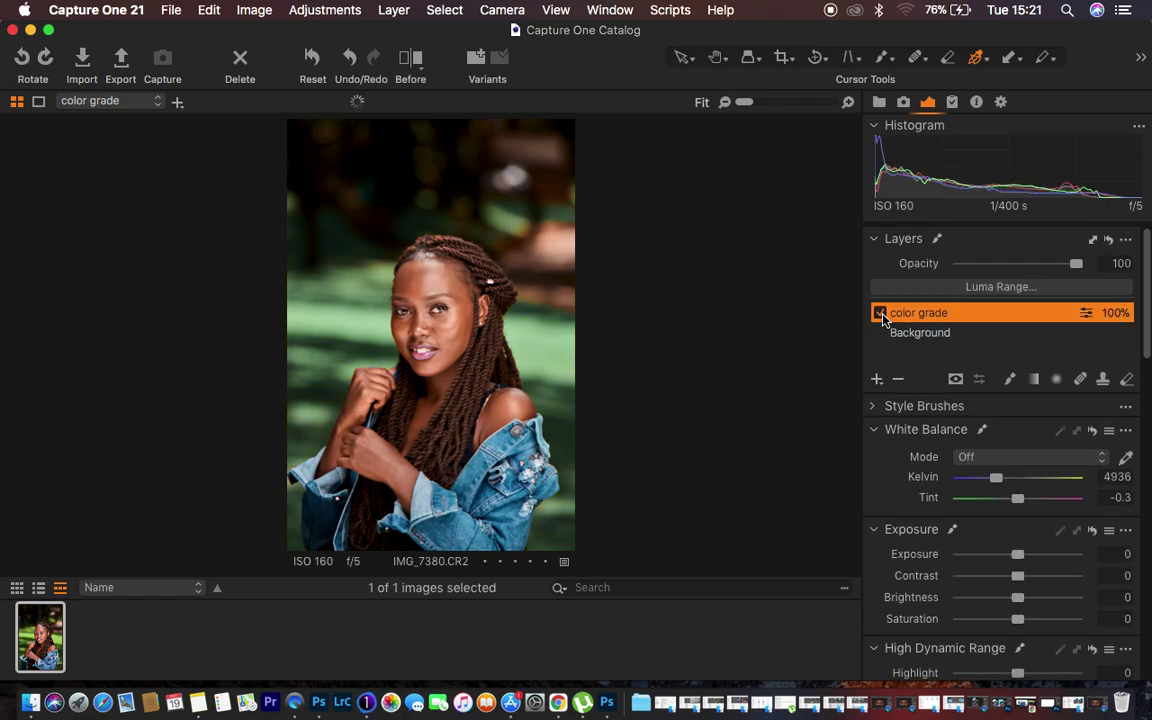
{"action": "left_click", "coordinate": [880, 313]}
{"action": "left_click", "coordinate": [880, 313]}
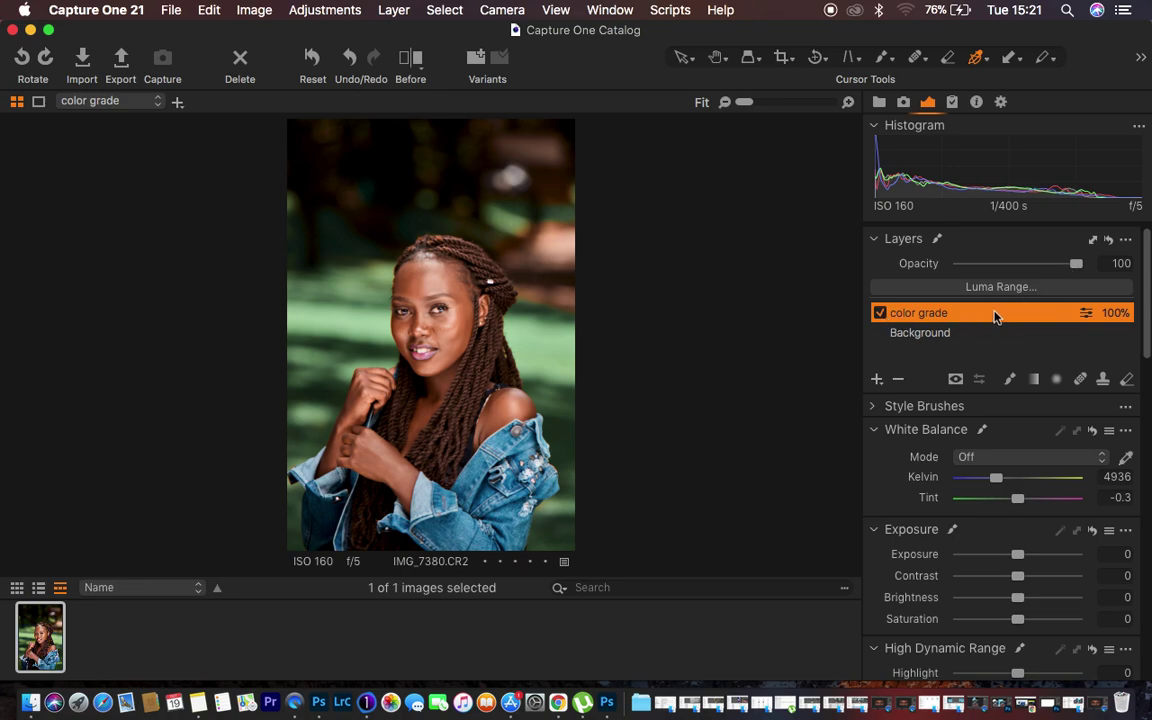
- Lower the color grade layer's Opacity to 85 and its Exposure to -0.02
{"action": "left_click_drag", "start_coordinate": [1074, 266], "coordinate": [1040, 267]}
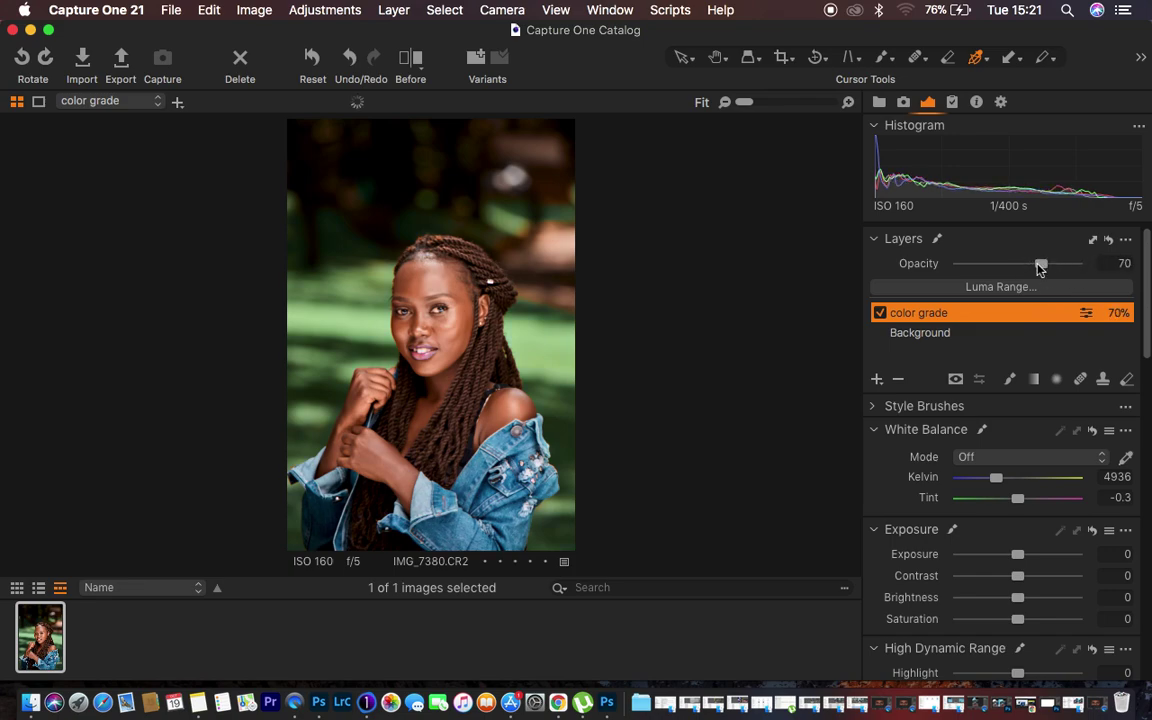
{"action": "left_click_drag", "start_coordinate": [1040, 267], "coordinate": [1057, 269]}
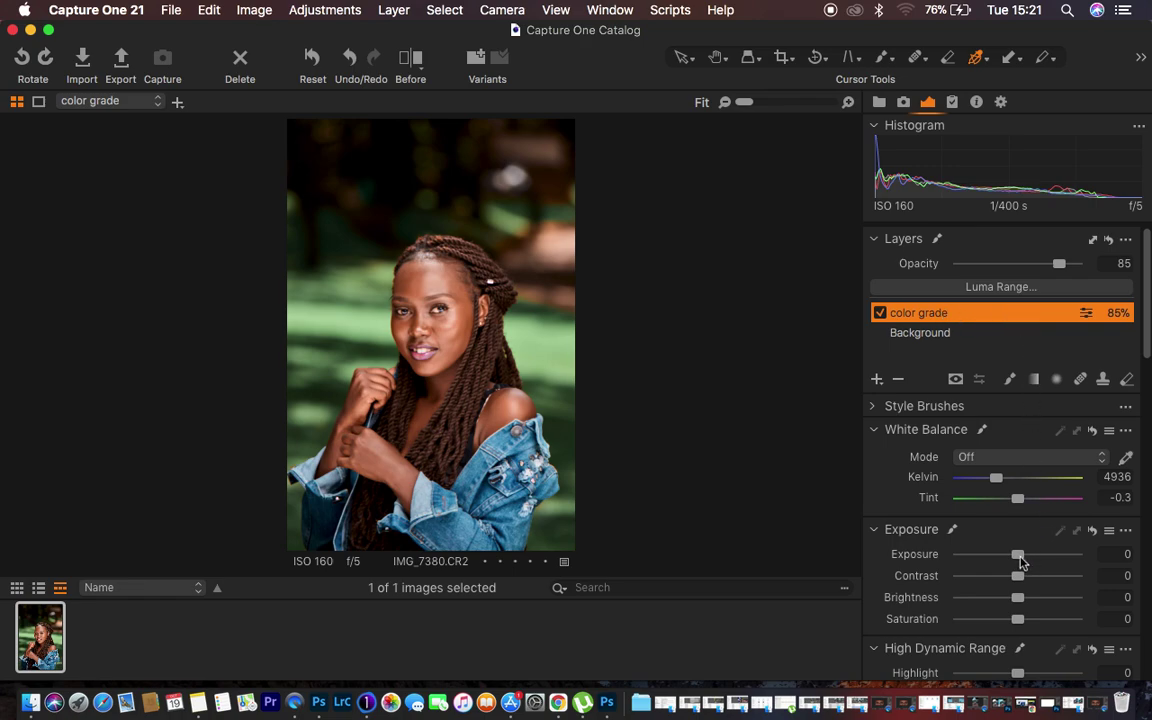
{"action": "mouse_move", "coordinate": [1018, 560]}
{"action": "left_mouse_down"}
{"action": "mouse_move", "coordinate": [1008, 557]}
{"action": "mouse_move", "coordinate": [1018, 561]}
{"action": "left_mouse_up"}
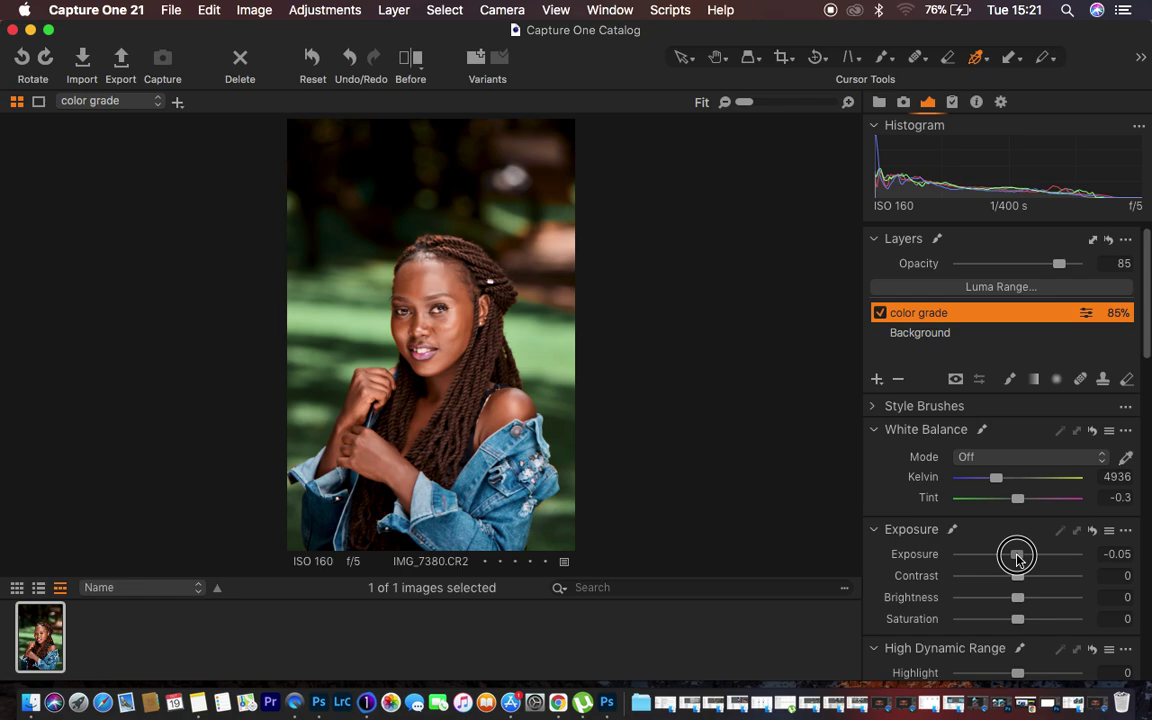
{"action": "left_click_drag", "start_coordinate": [1018, 558], "coordinate": [1020, 561]}
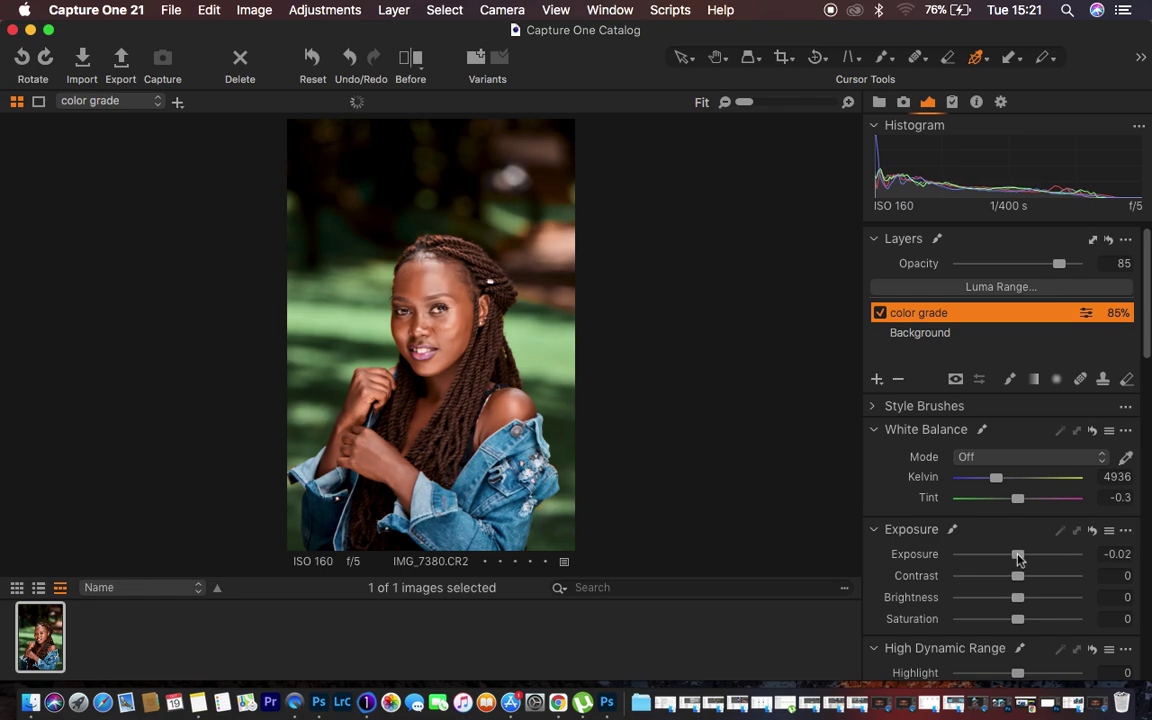
- Reduce the layer's bright tones in High Dynamic Range with Highlight -19 and White -17
{"action": "scroll", "coordinate": [1015, 580], "scroll_direction": "down", "scroll_amount": 3}
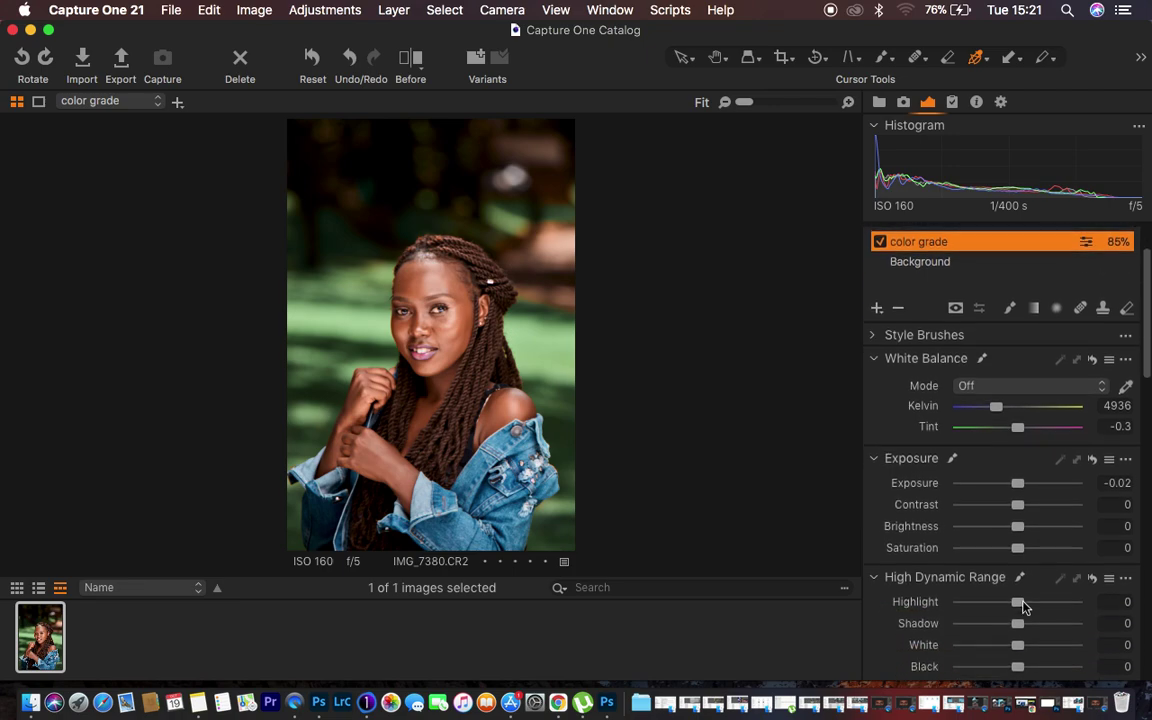
{"action": "left_click_drag", "start_coordinate": [1010, 601], "coordinate": [1006, 600]}
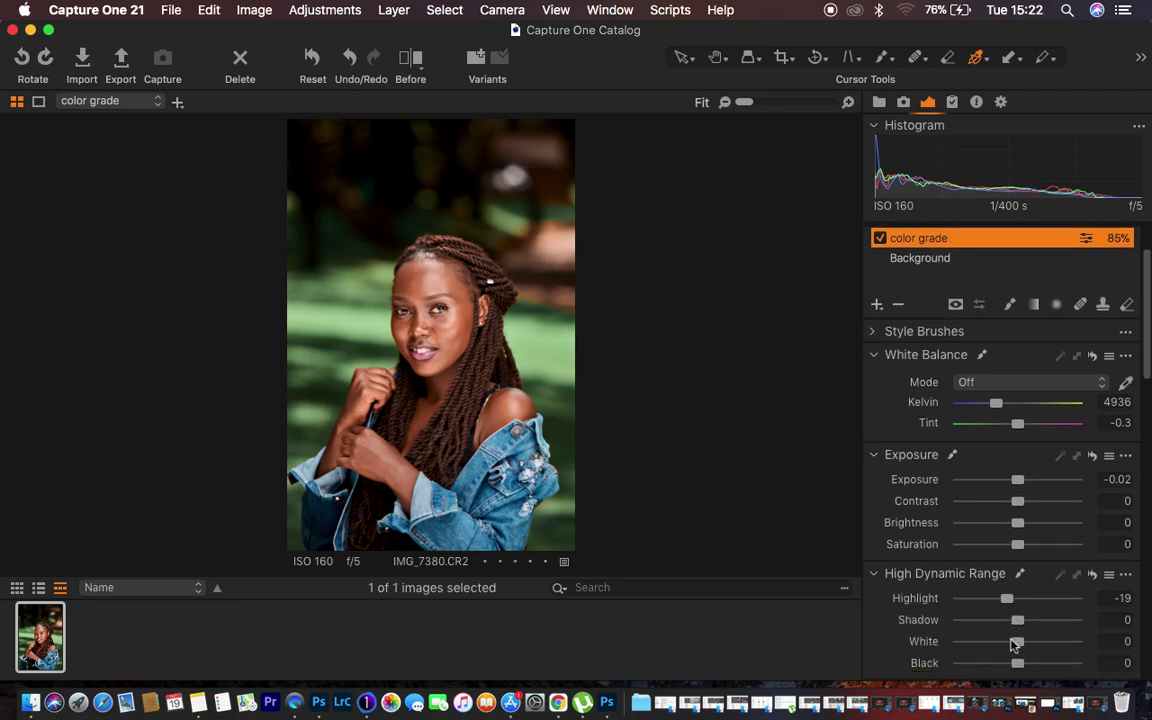
{"action": "left_click_drag", "start_coordinate": [1008, 645], "coordinate": [1009, 642]}
- Open the Edit With settings for Adobe Photoshop 2020 and keep the format as 16 bit uncompressed TIFF
{"action": "left_click", "coordinate": [254, 12]}
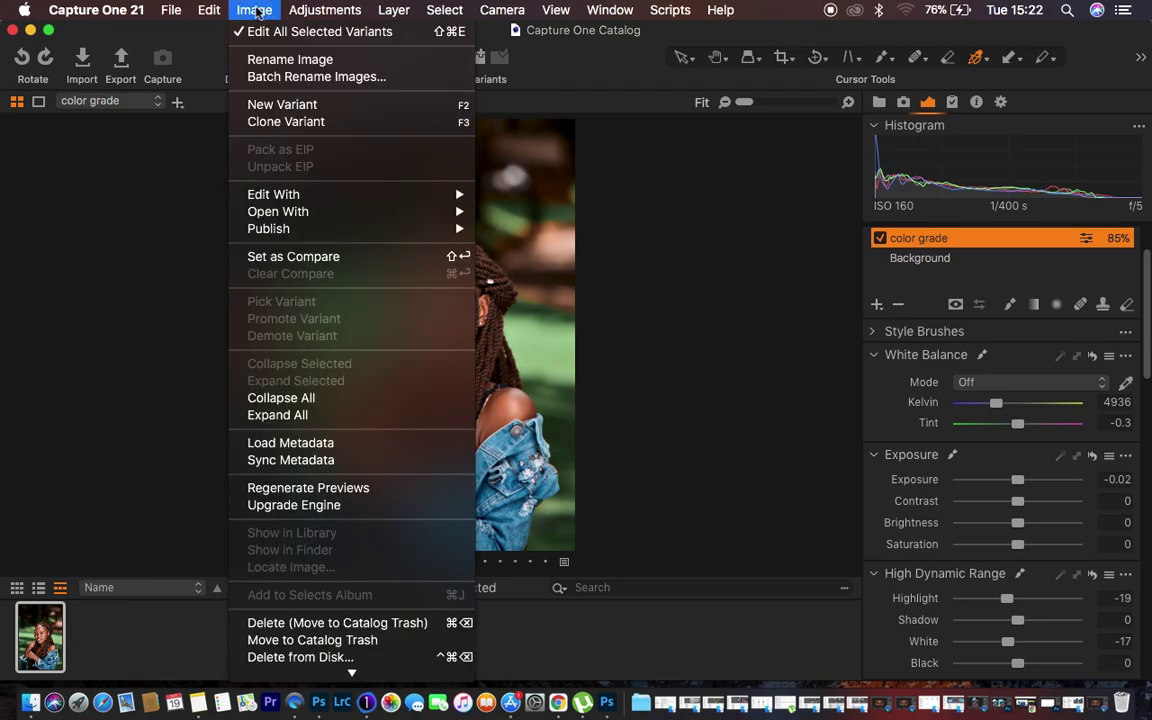
{"action": "mouse_move", "coordinate": [299, 197]}
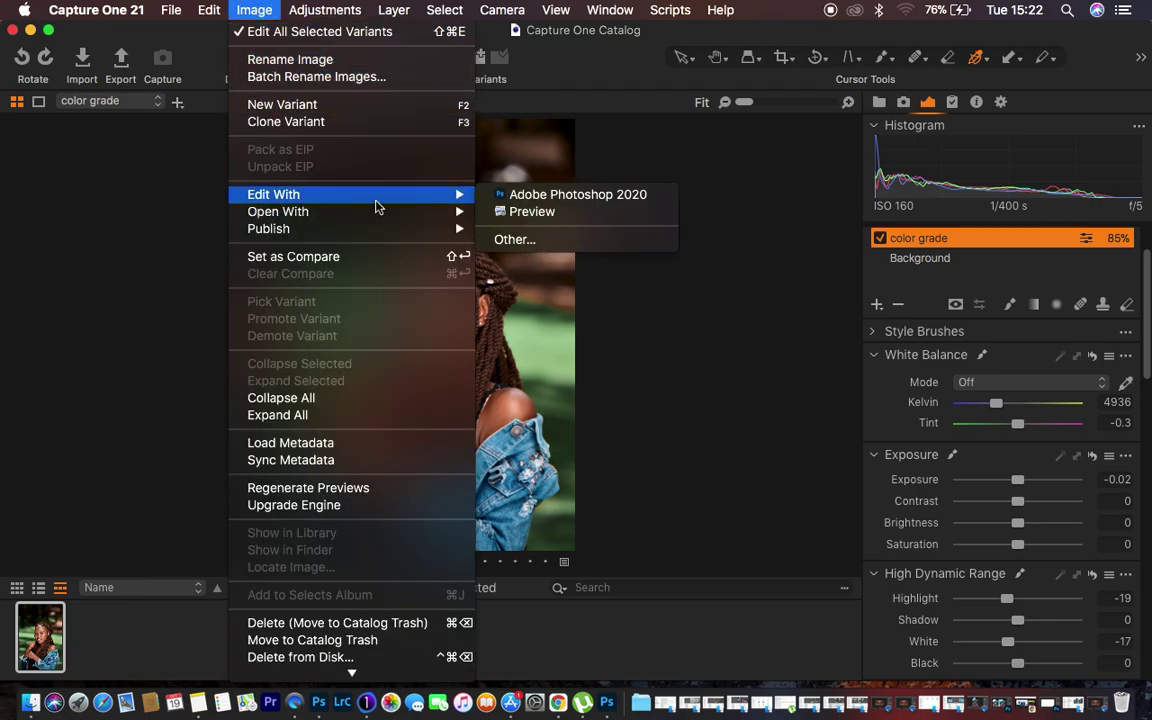
{"action": "left_click", "coordinate": [557, 203]}
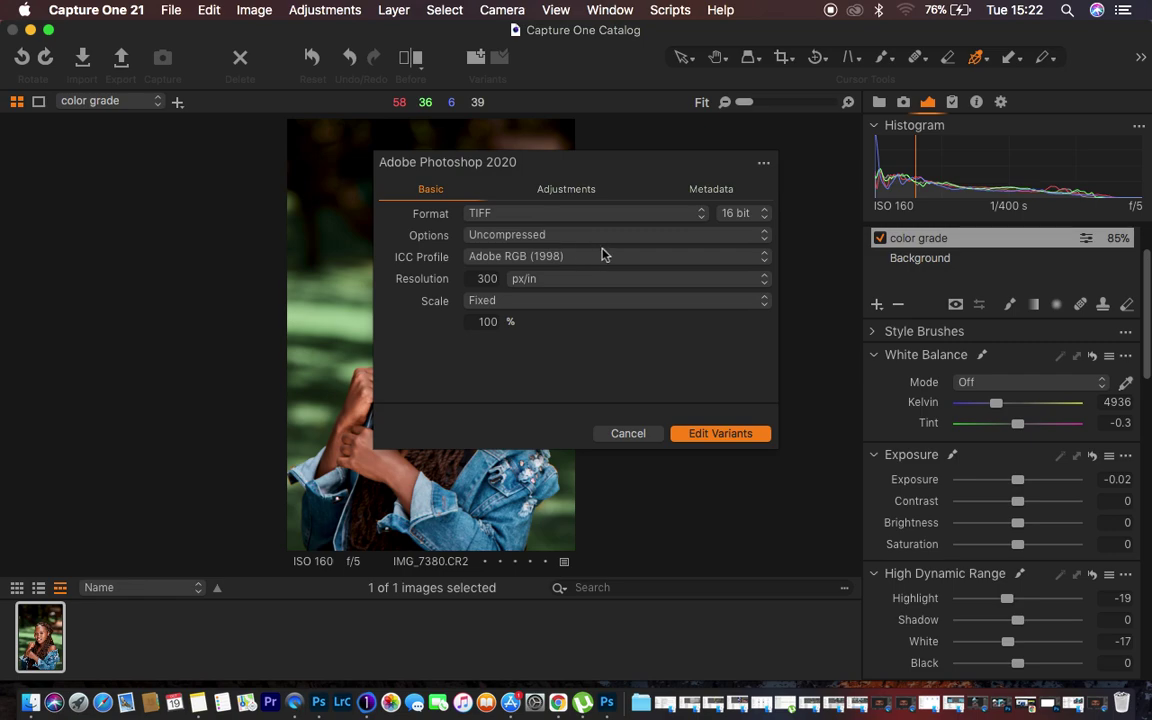
{"action": "left_click", "coordinate": [613, 216]}
{"action": "left_click", "coordinate": [613, 215]}
{"action": "left_click", "coordinate": [741, 216]}
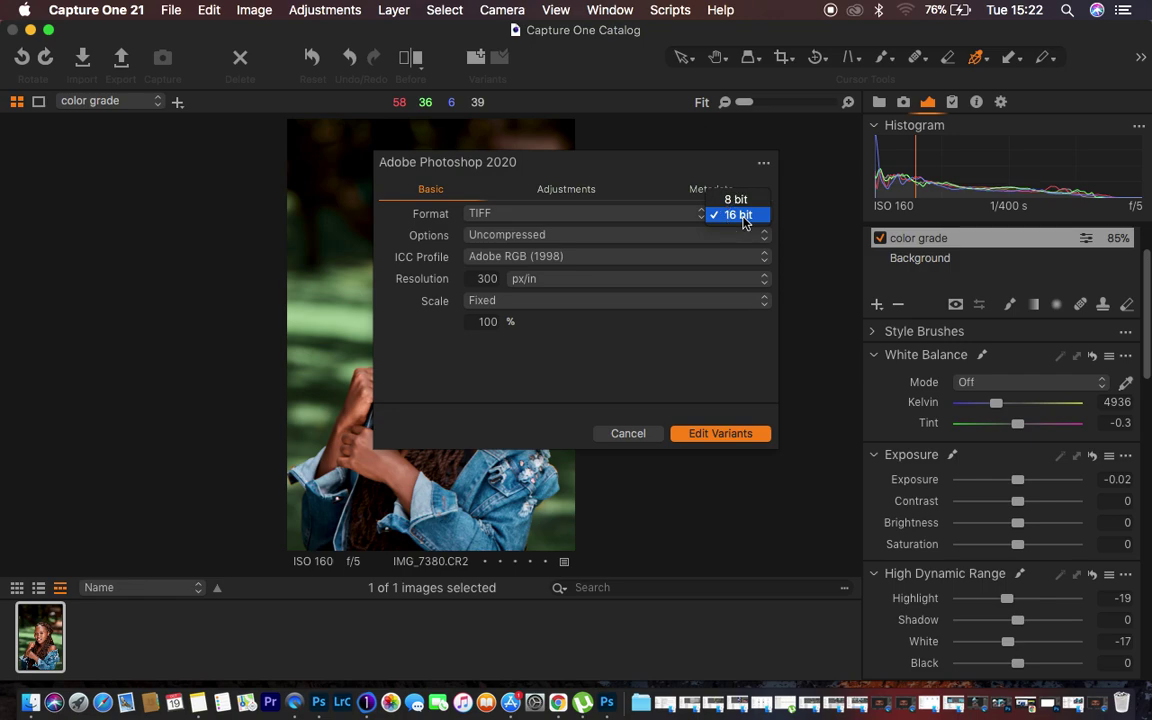
{"action": "left_click", "coordinate": [742, 216]}
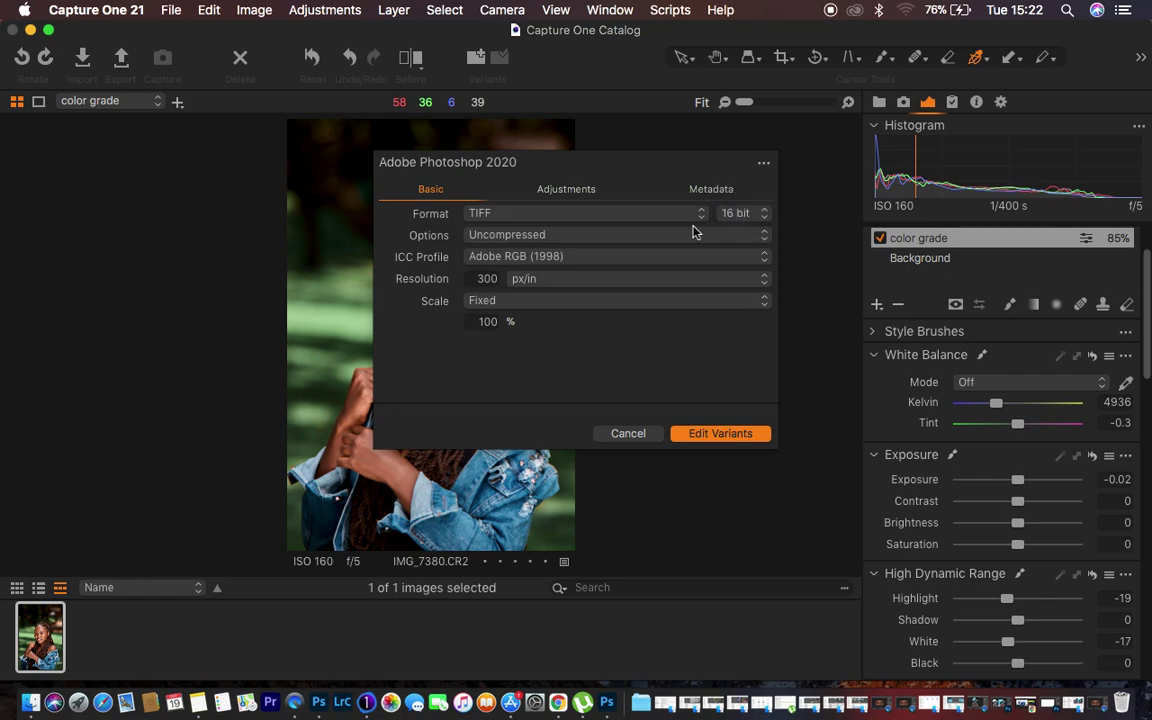
{"action": "left_click", "coordinate": [535, 238]}
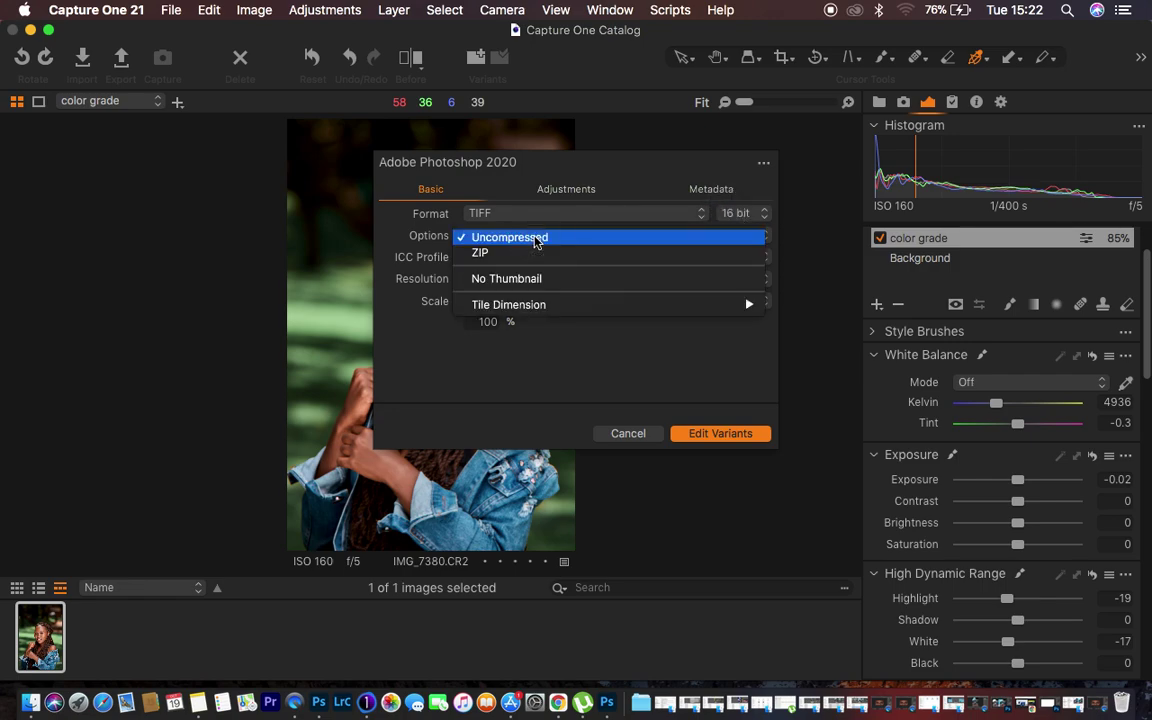
{"action": "left_click", "coordinate": [535, 238]}
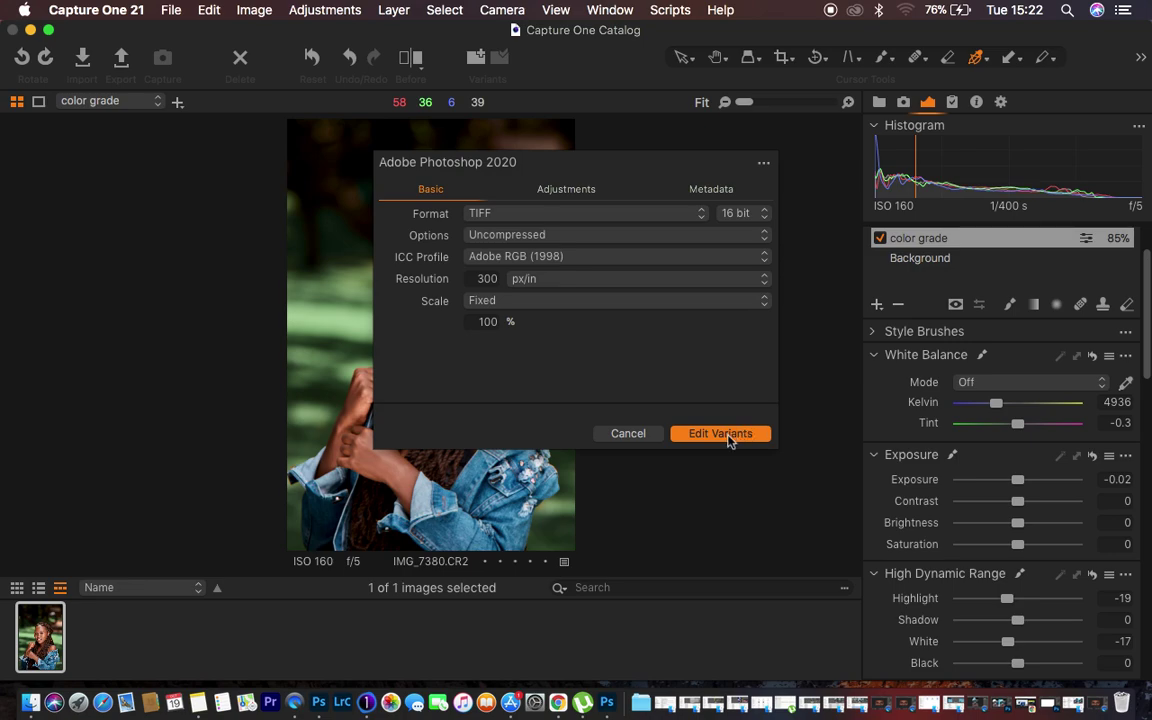
- Set the sharpening to Output Sharpening for Screen and send the variant to Photoshop for editing
{"action": "left_click", "coordinate": [569, 190]}
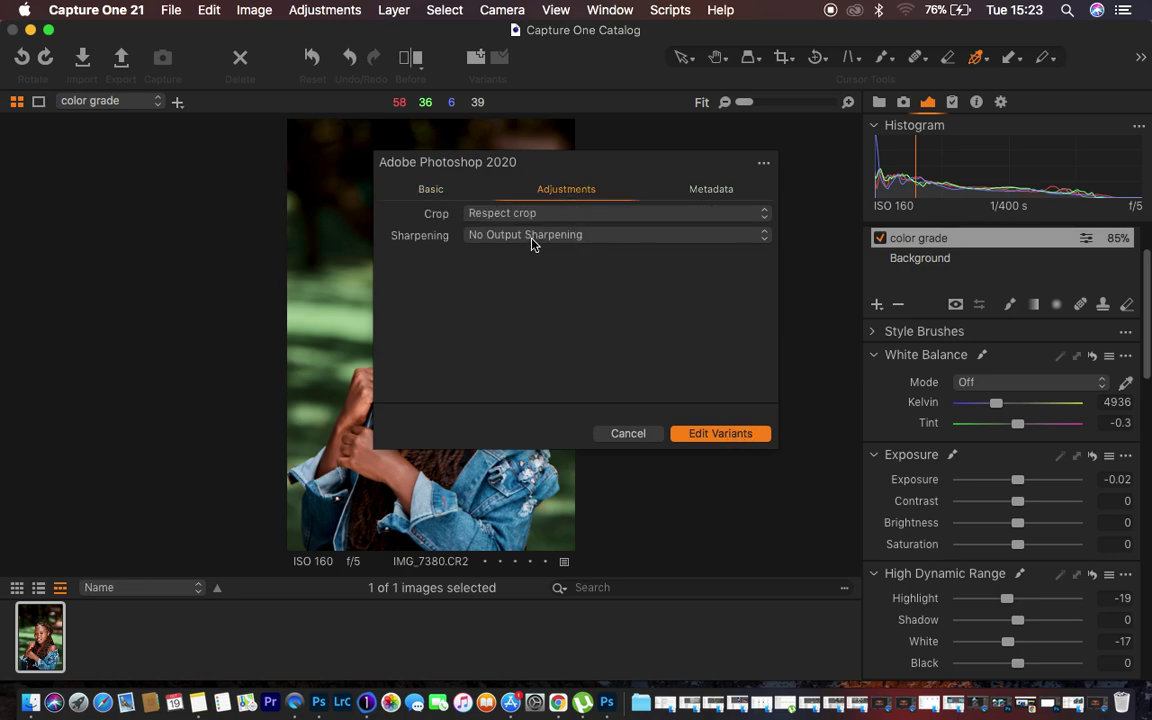
{"action": "left_click", "coordinate": [592, 240]}
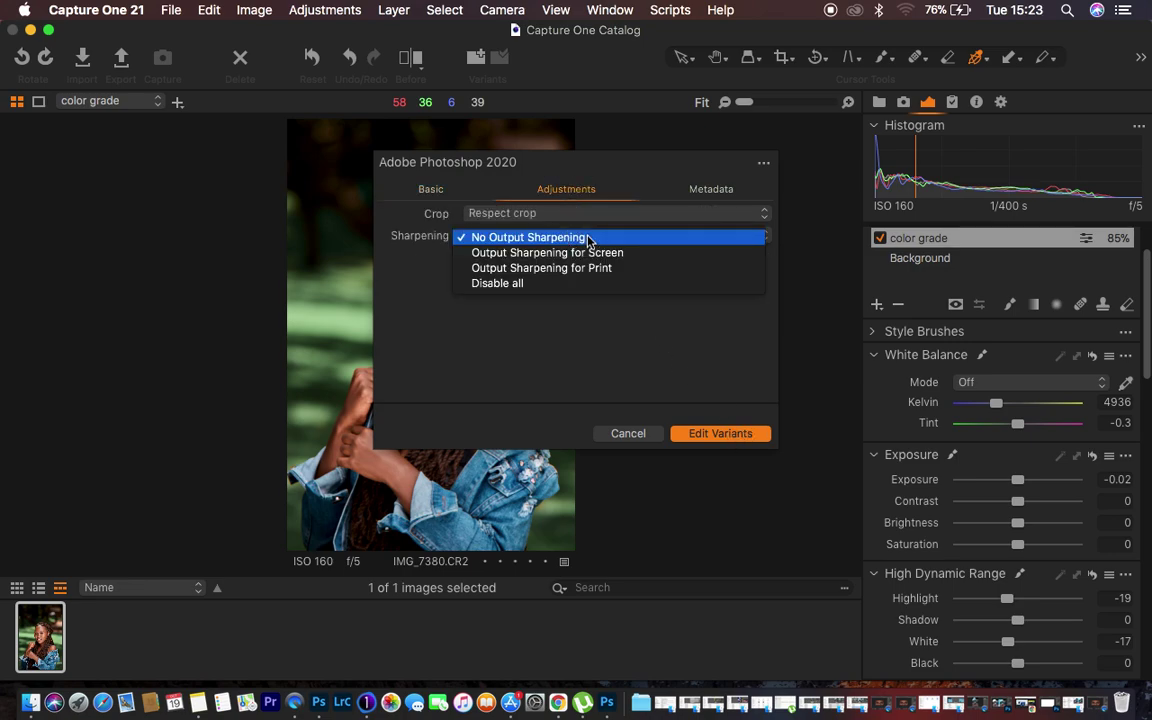
{"action": "left_click", "coordinate": [590, 239]}
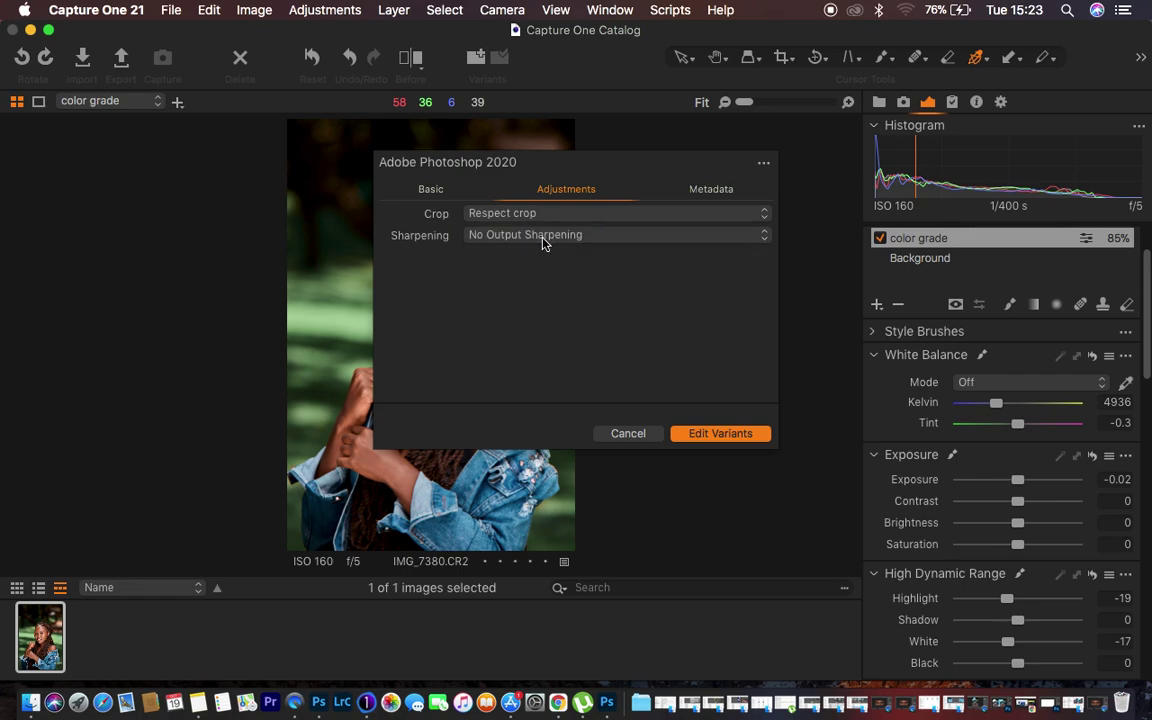
{"action": "left_click", "coordinate": [716, 434]}
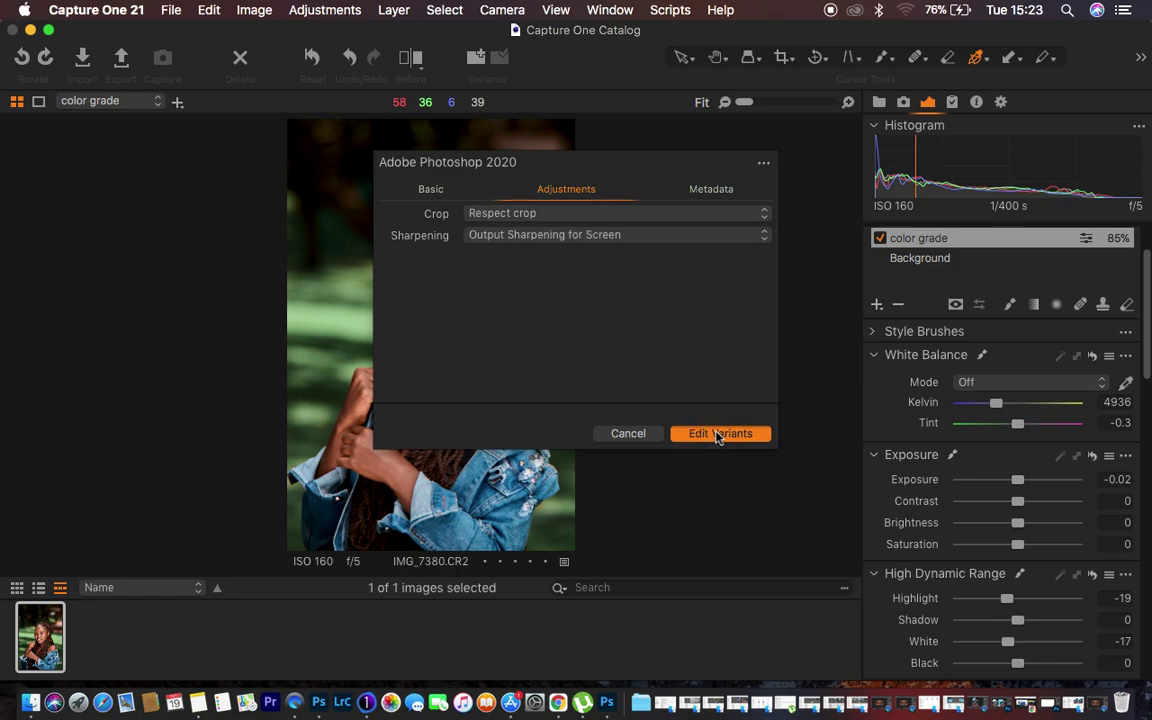